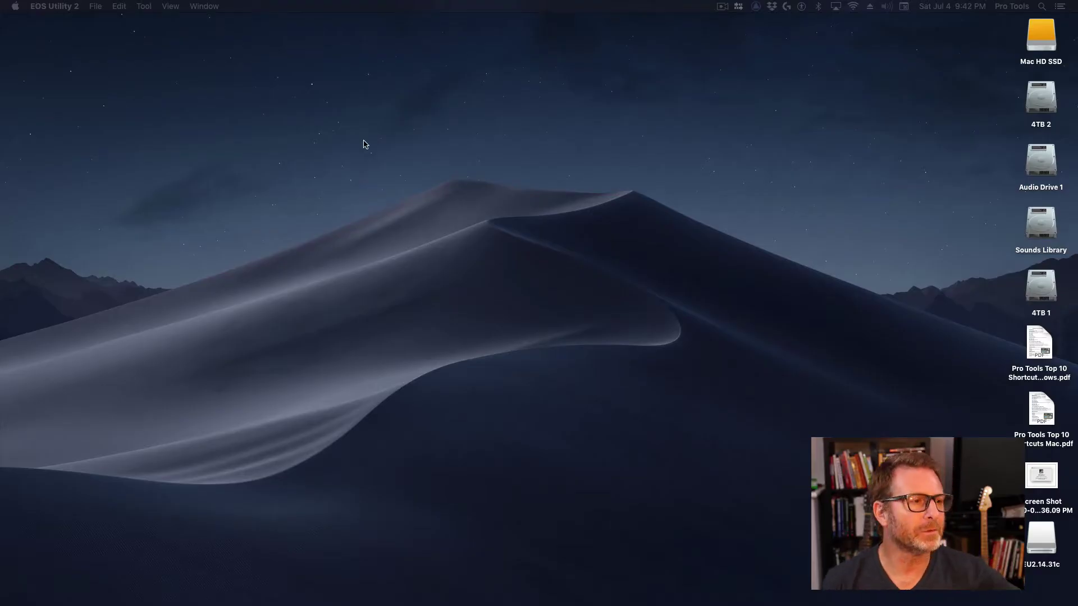
Make Finder the active app in place of EOS Utility 2 by clicking the empty desktop.
click(307, 130)
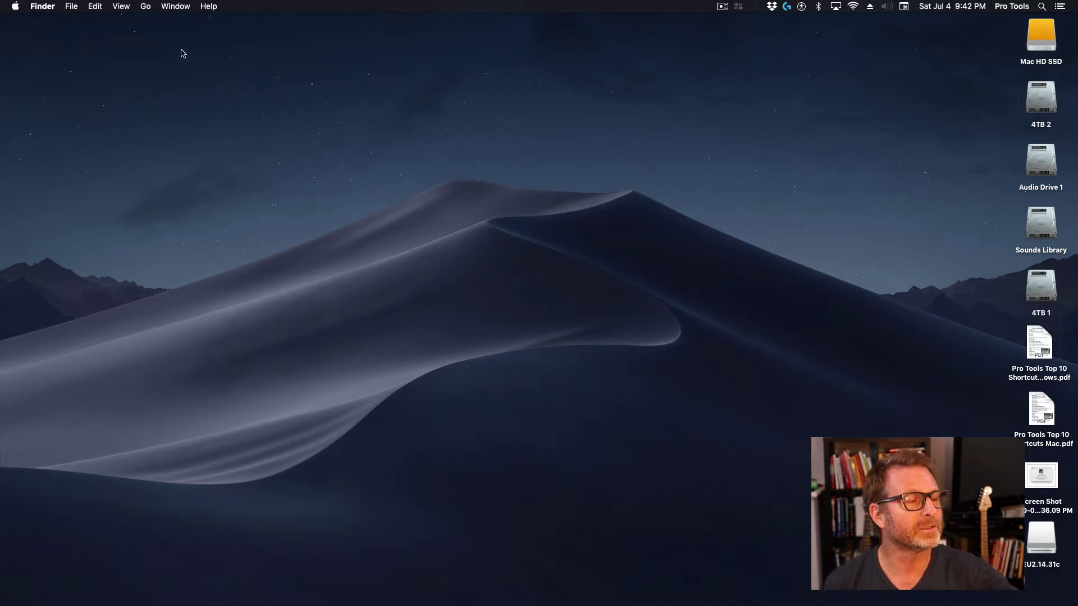
Open the Utilities folder, enlarge its window to show all 24 items, and select Disk Utility.
click(145, 7)
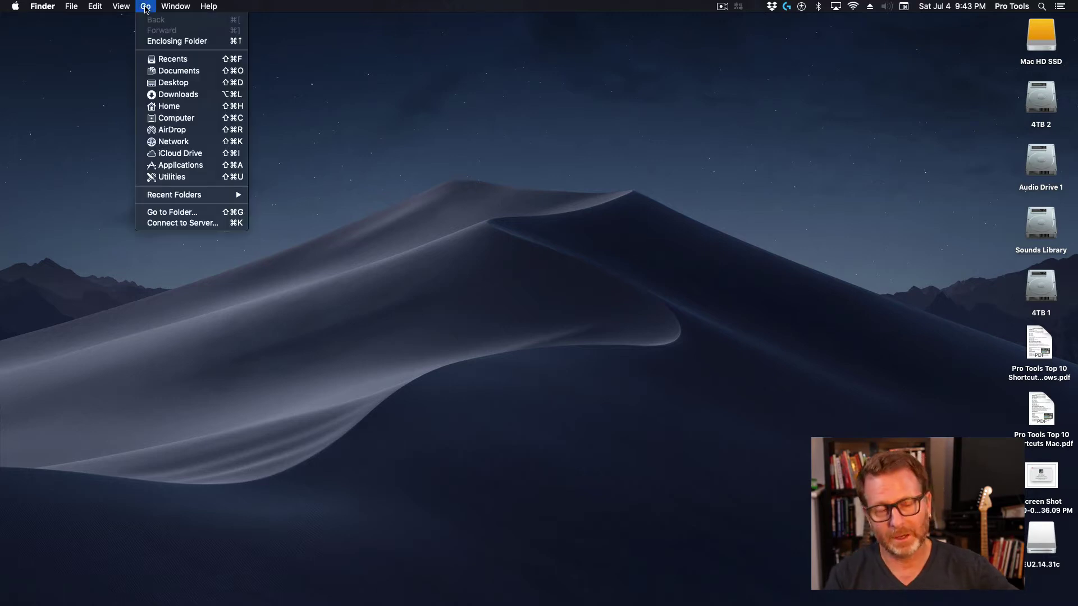
click(172, 178)
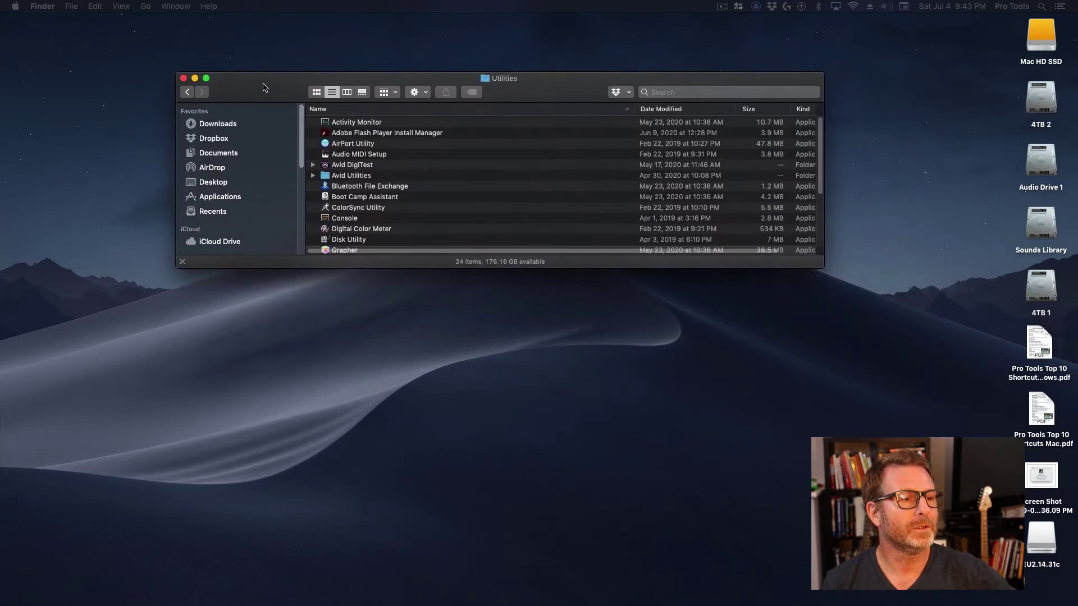
drag(822, 268, 850, 450)
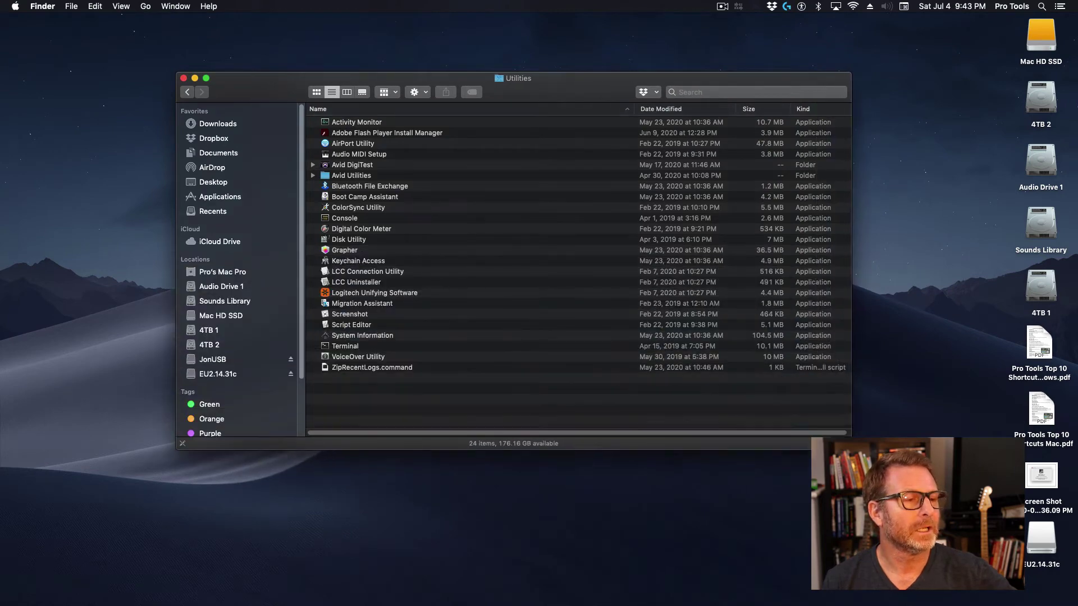
click(347, 240)
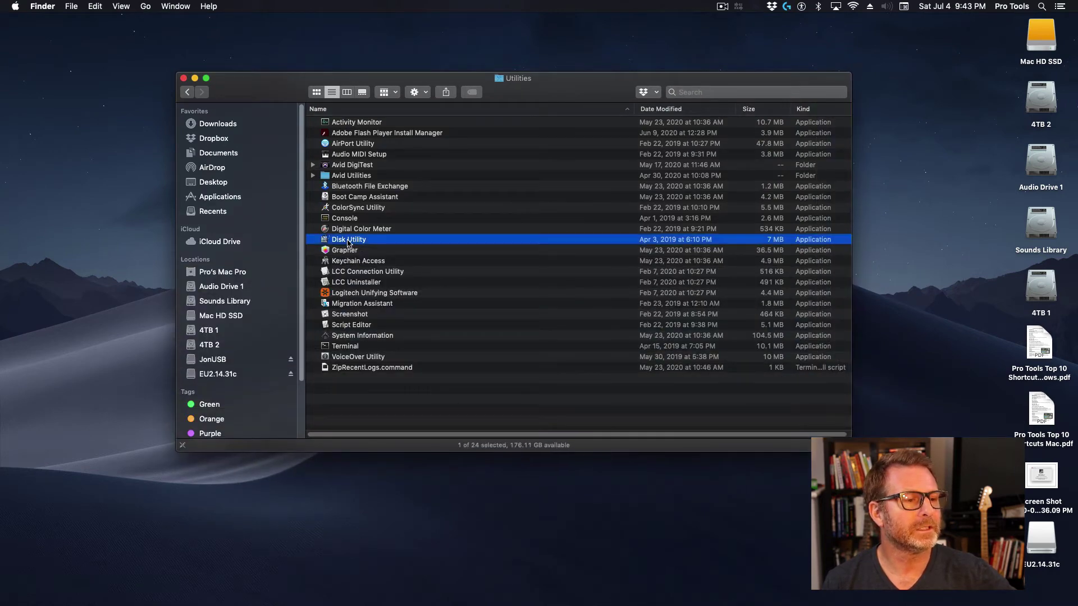
Launch Disk Utility and reposition its window up and to the right while drives load.
double_click(348, 242)
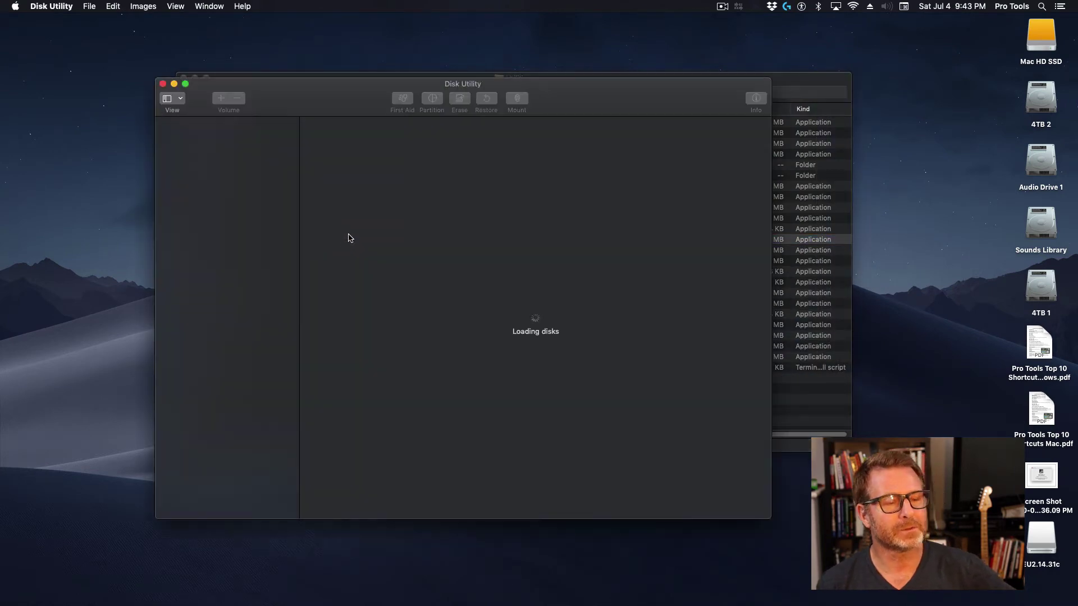
drag(634, 94, 671, 59)
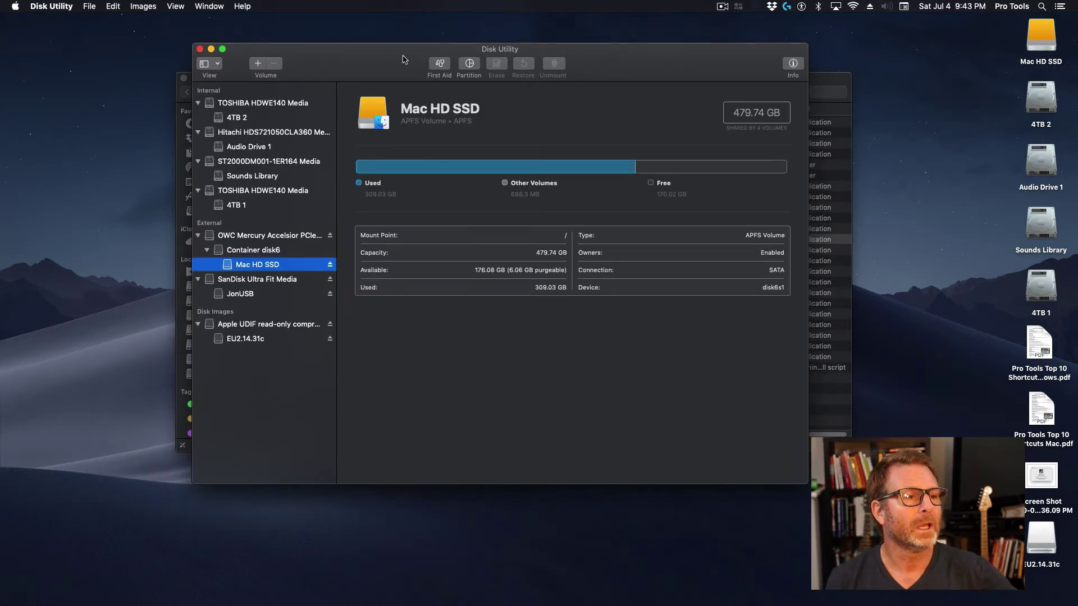
drag(374, 63, 368, 62)
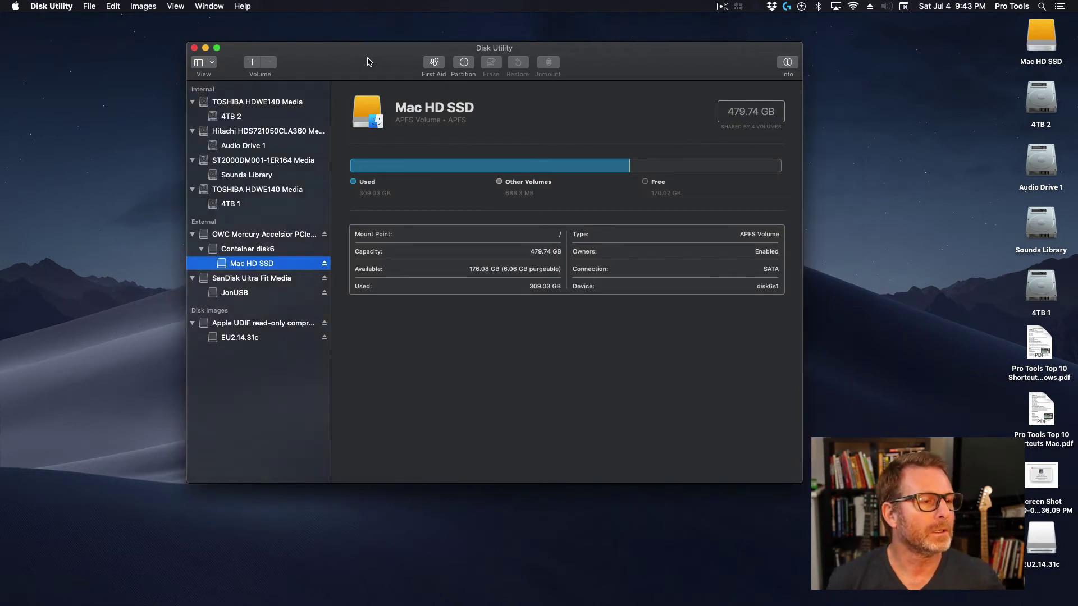
drag(327, 69, 335, 67)
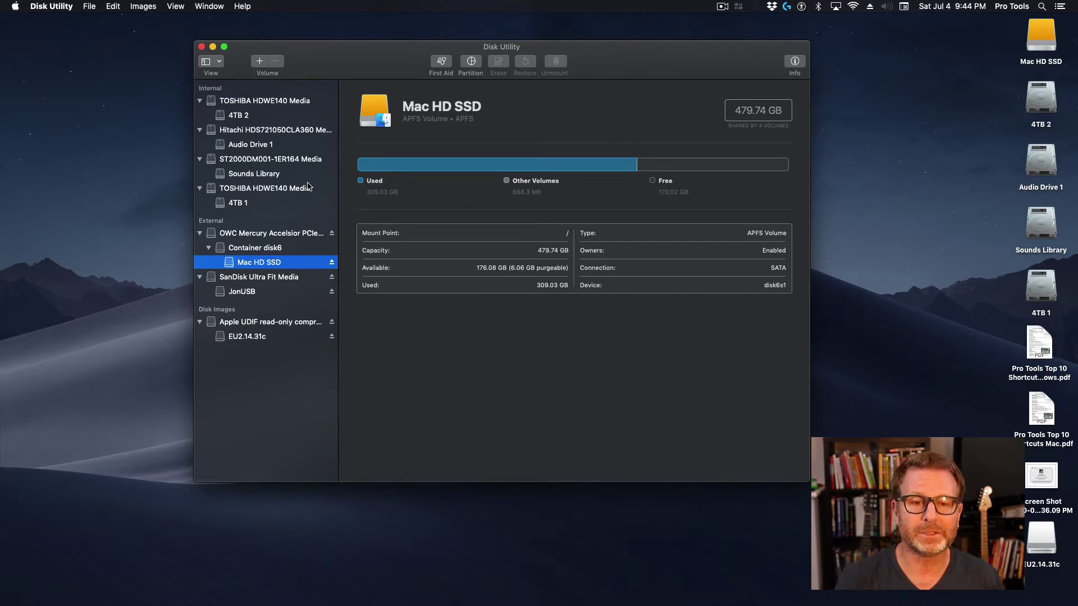
Try ejecting the 4TB 1 drive, dismiss the drive-in-use alert, and minimize the Utilities window.
click(965, 268)
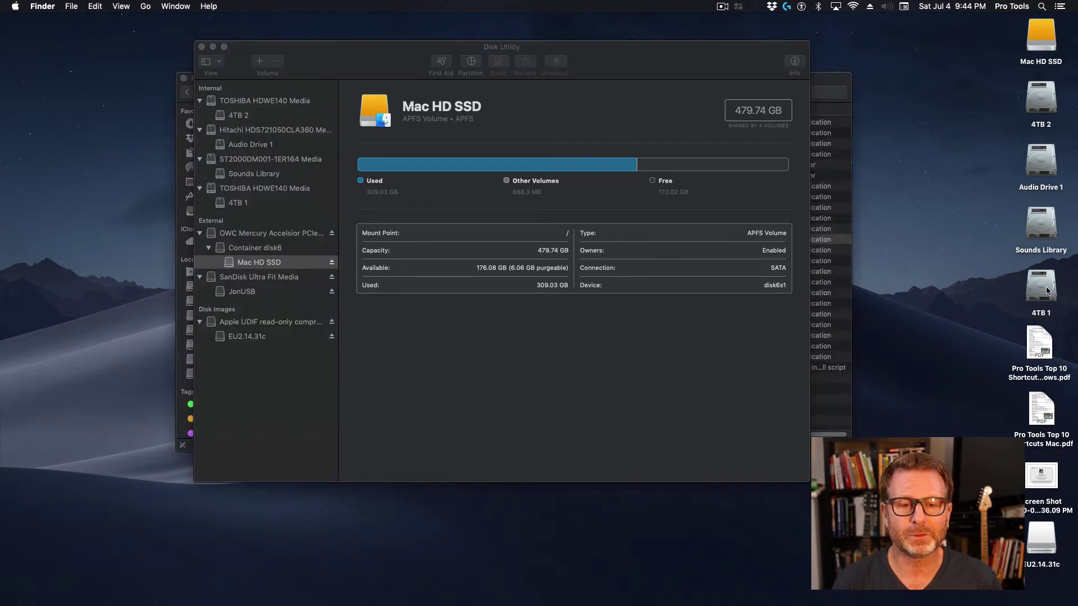
click(1036, 288)
right_click(1035, 284)
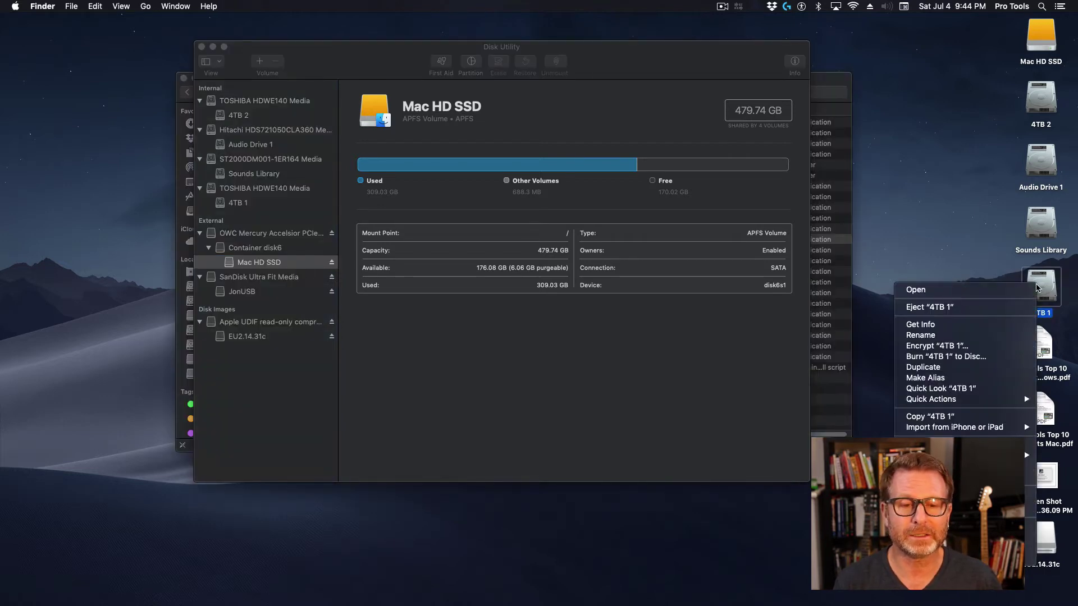
click(926, 313)
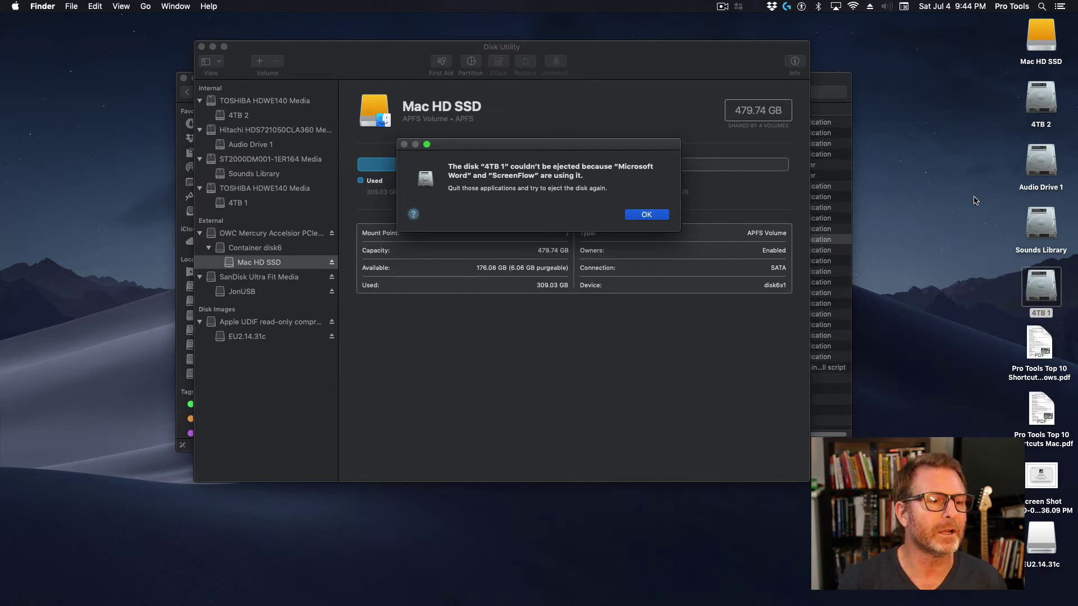
click(657, 220)
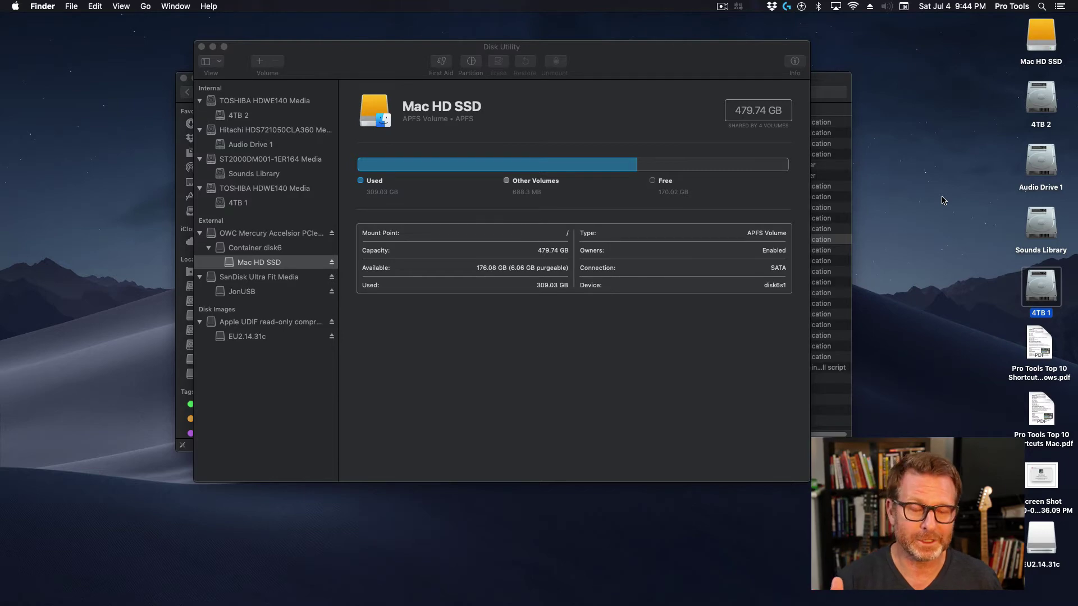
double_click(836, 81)
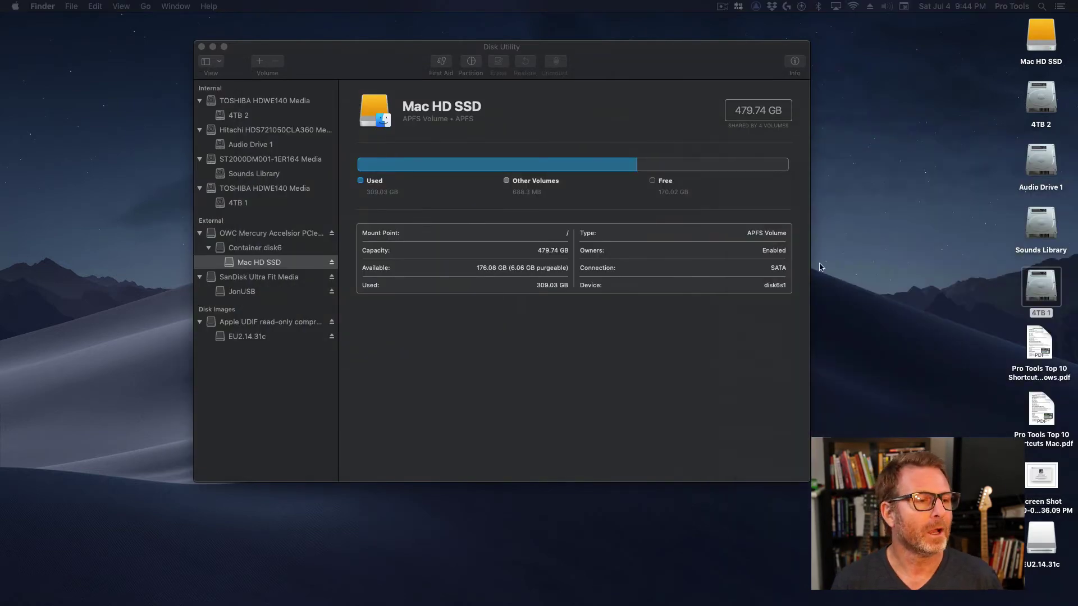
In Disk Utility, switch the sidebar to Show Only Volumes and shift the window down-left.
click(237, 281)
click(237, 282)
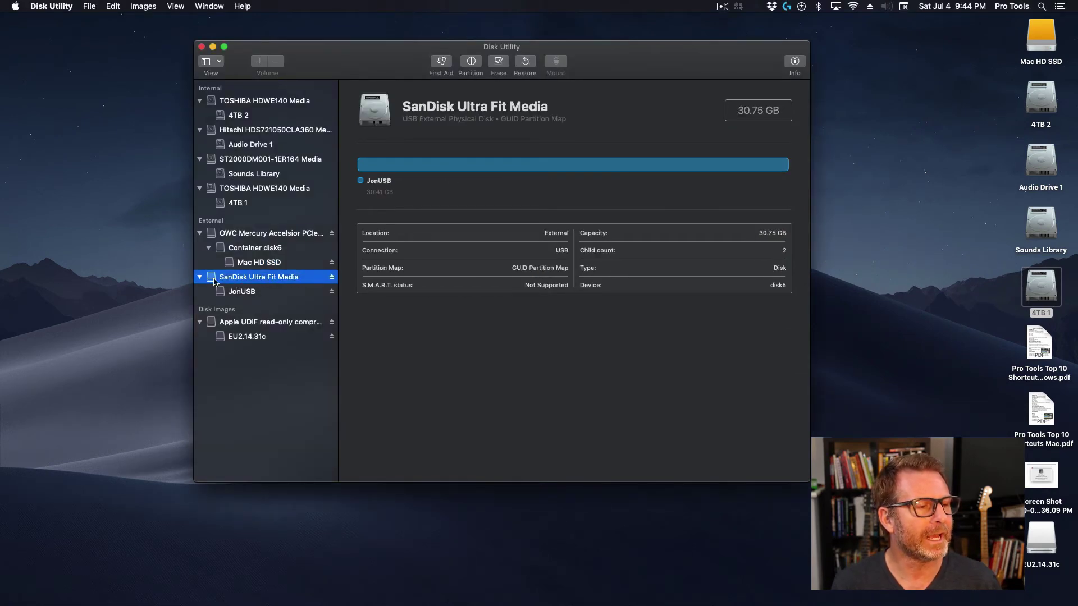
click(219, 62)
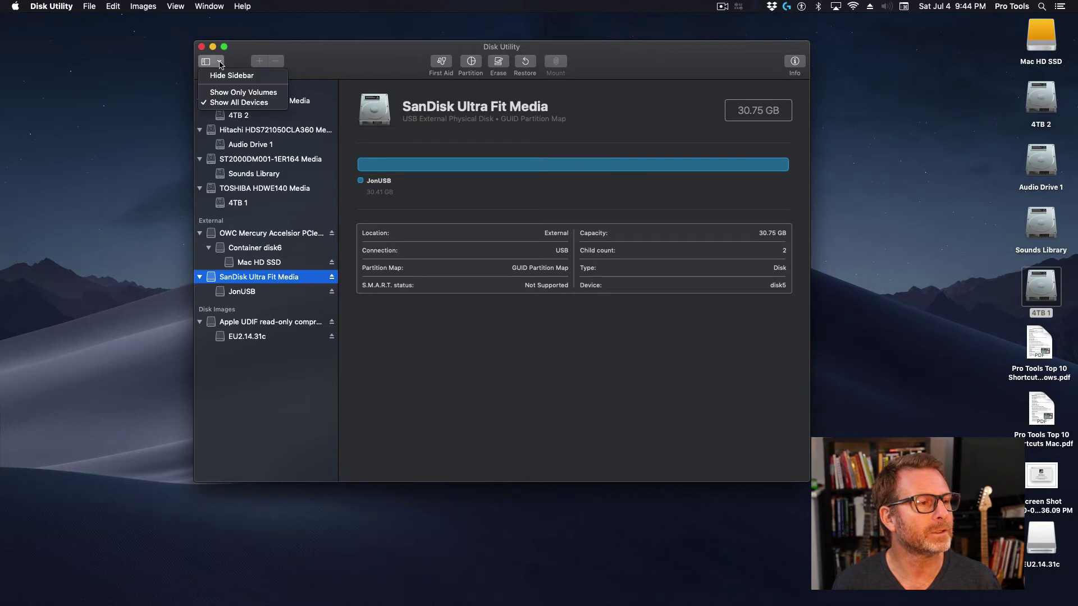
click(230, 95)
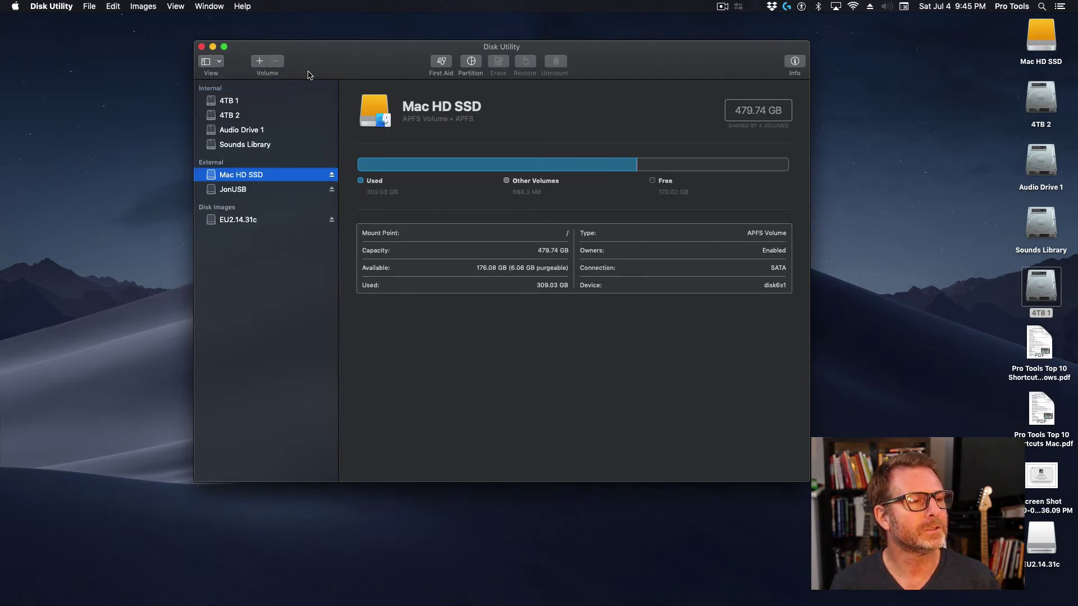
drag(325, 68, 317, 78)
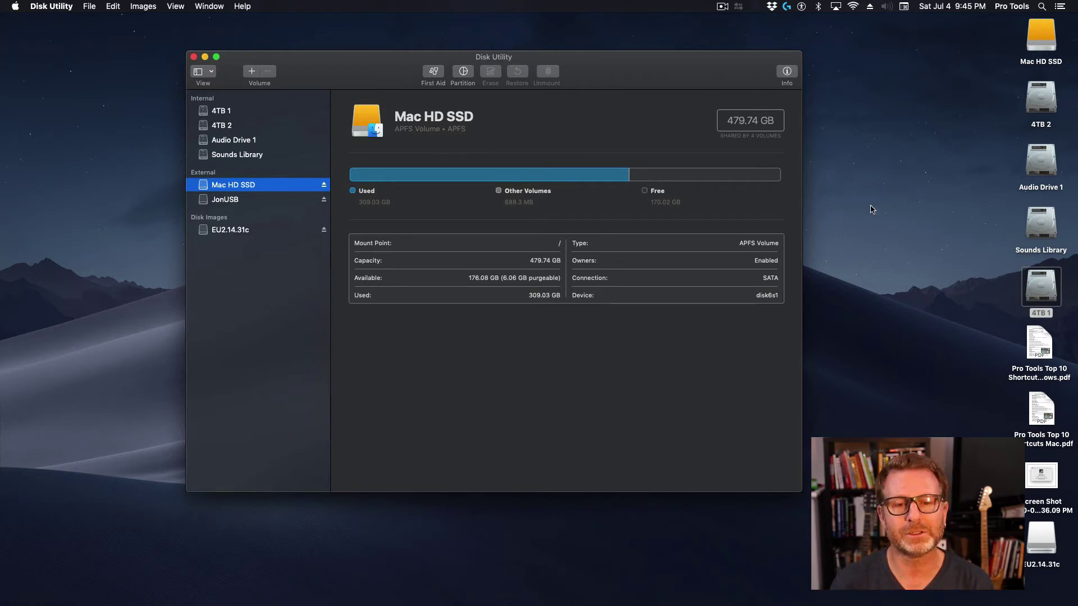
Move the 4TB 2 and 4TB 1 desktop drive icons left, stacked together.
click(1004, 106)
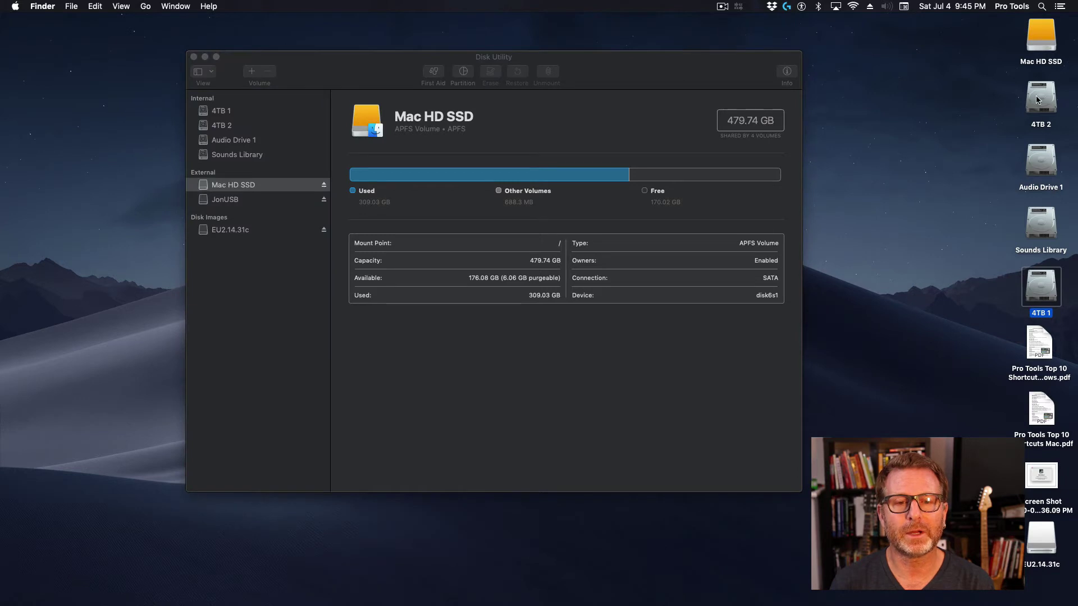
drag(1041, 97, 919, 90)
drag(1040, 284, 920, 149)
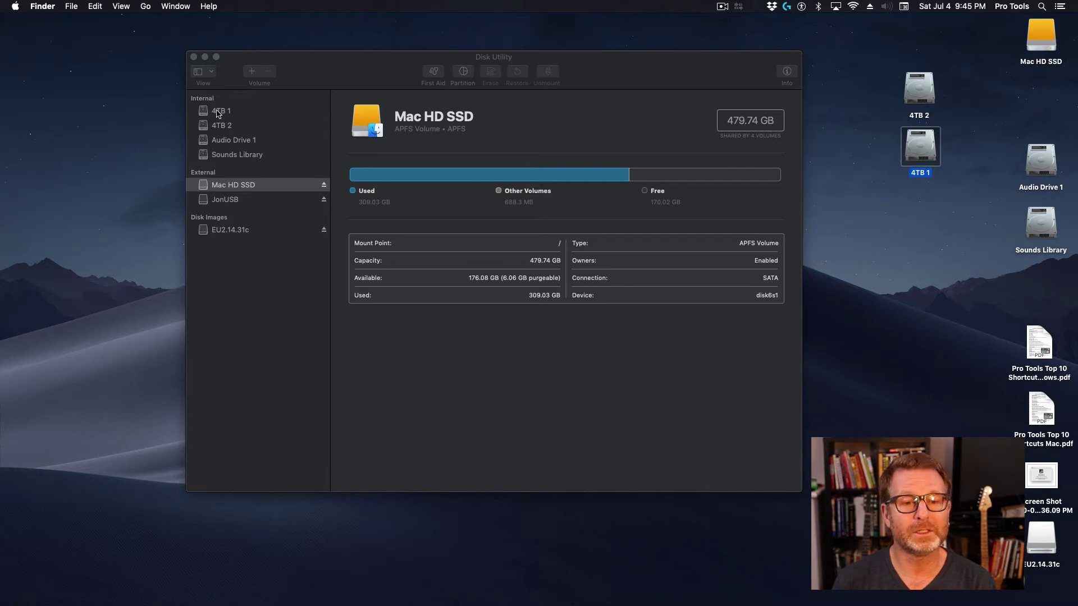
Switch the sidebar to Show All Devices and view the 4 TB TOSHIBA HDWE140 Media disk holding 4TB 2.
click(232, 75)
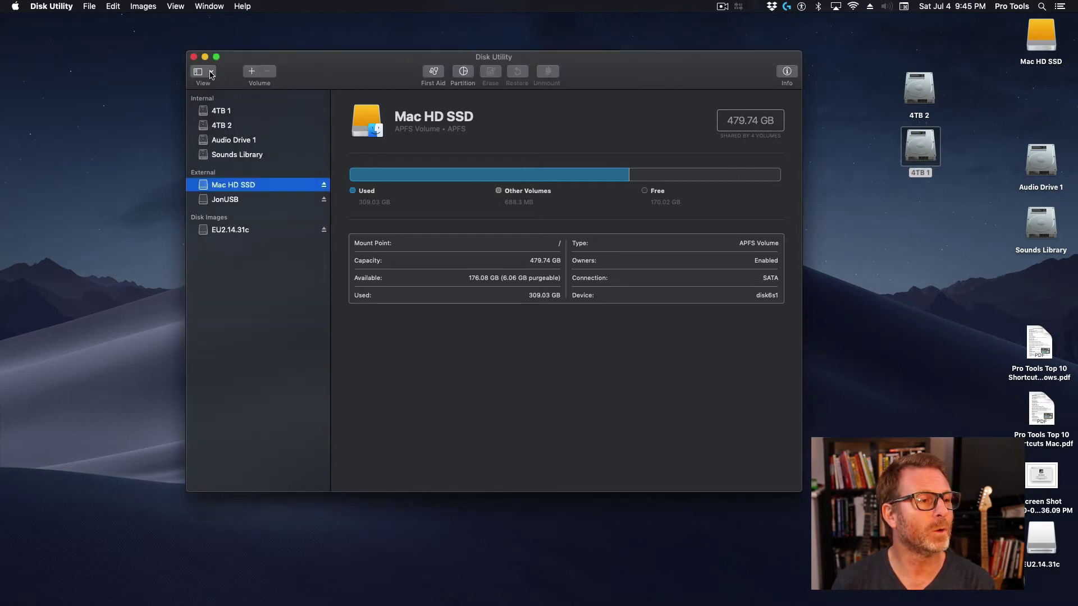
click(212, 73)
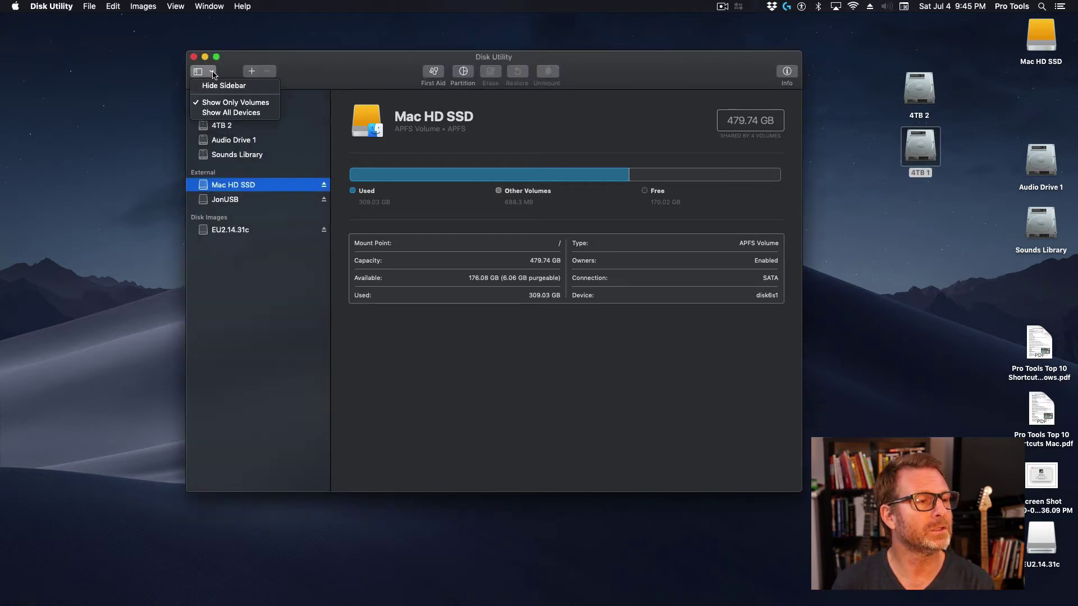
click(217, 115)
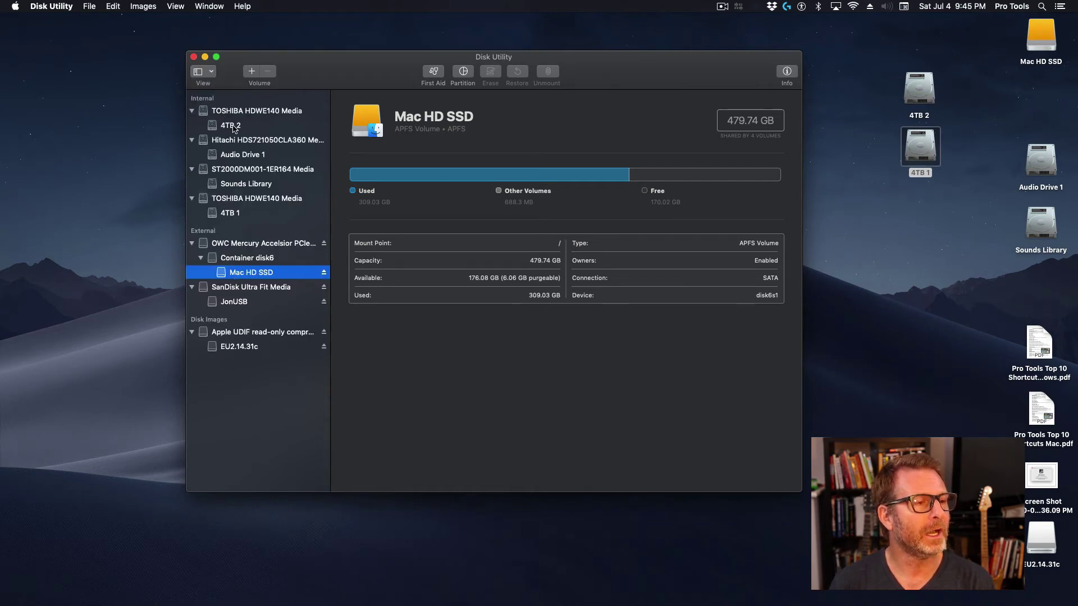
click(234, 128)
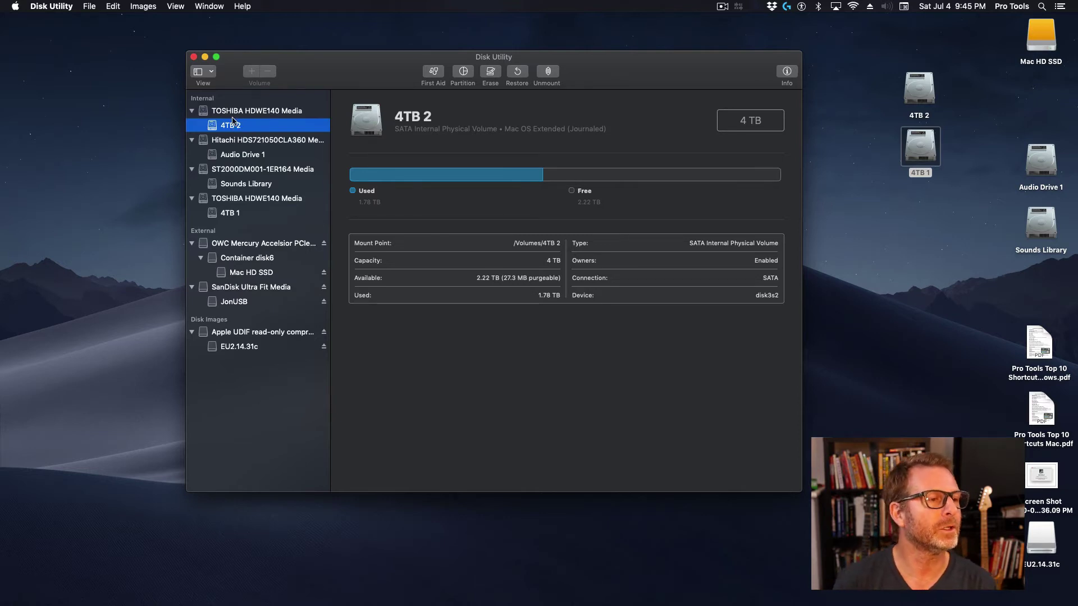
click(230, 113)
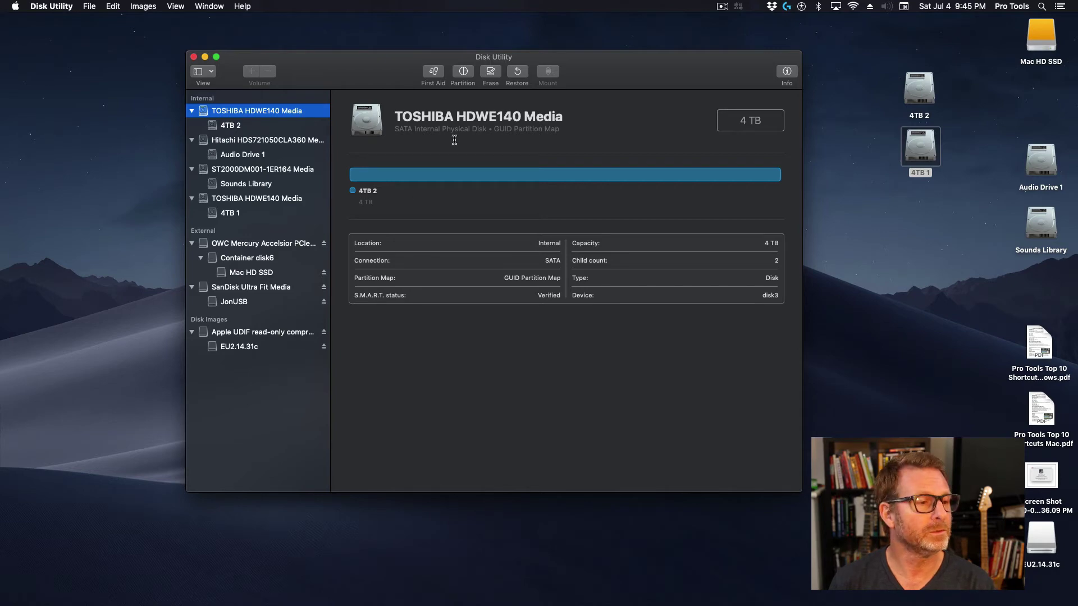
Select SanDisk Ultra Fit Media to view its 30.75 GB GUID-partitioned details containing JonUSB.
click(243, 287)
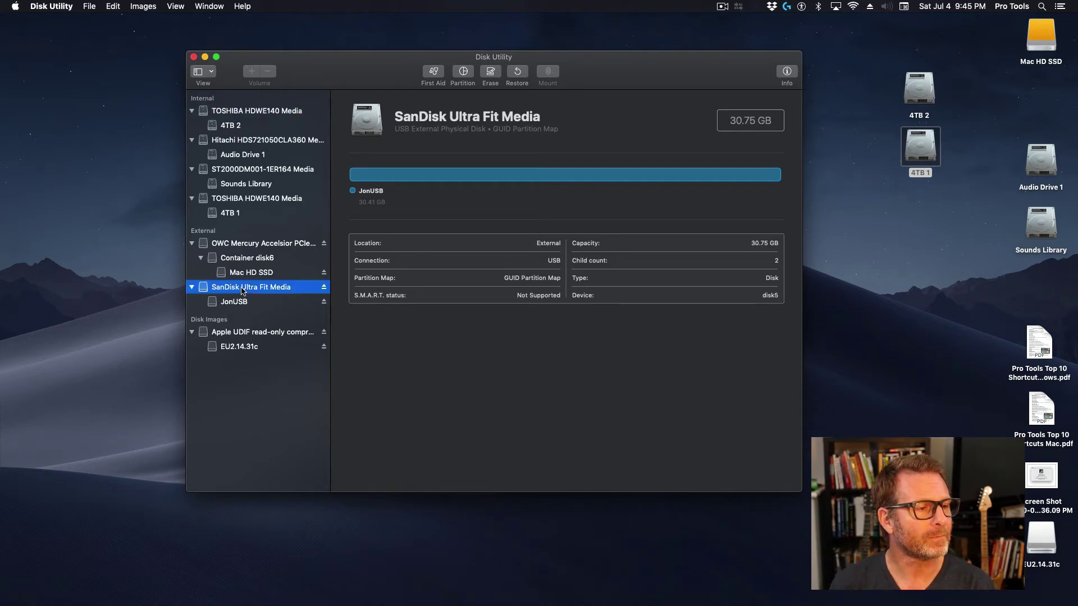
click(490, 80)
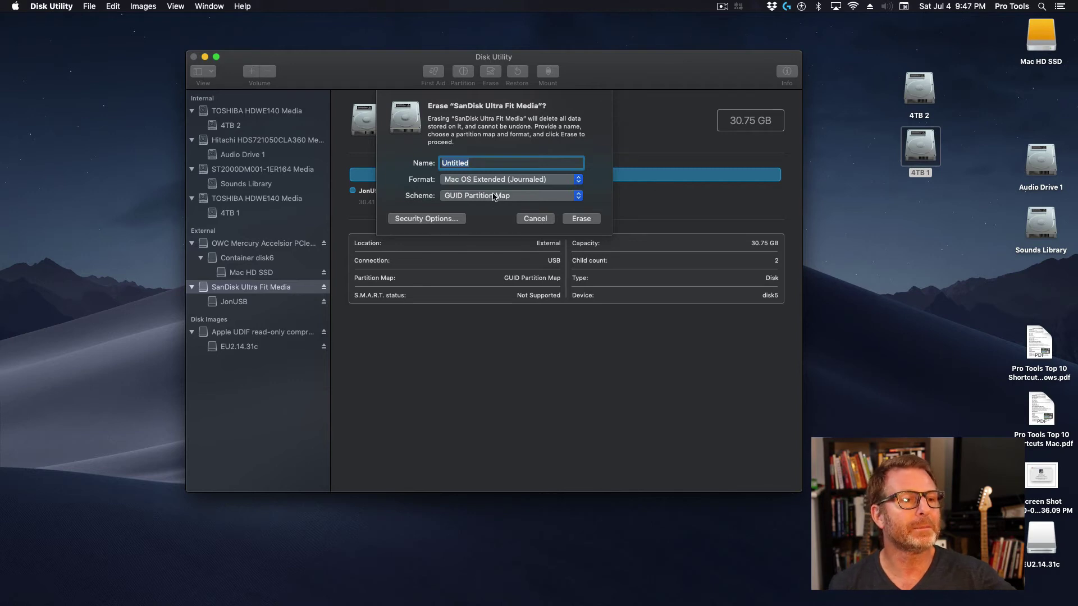
click(538, 220)
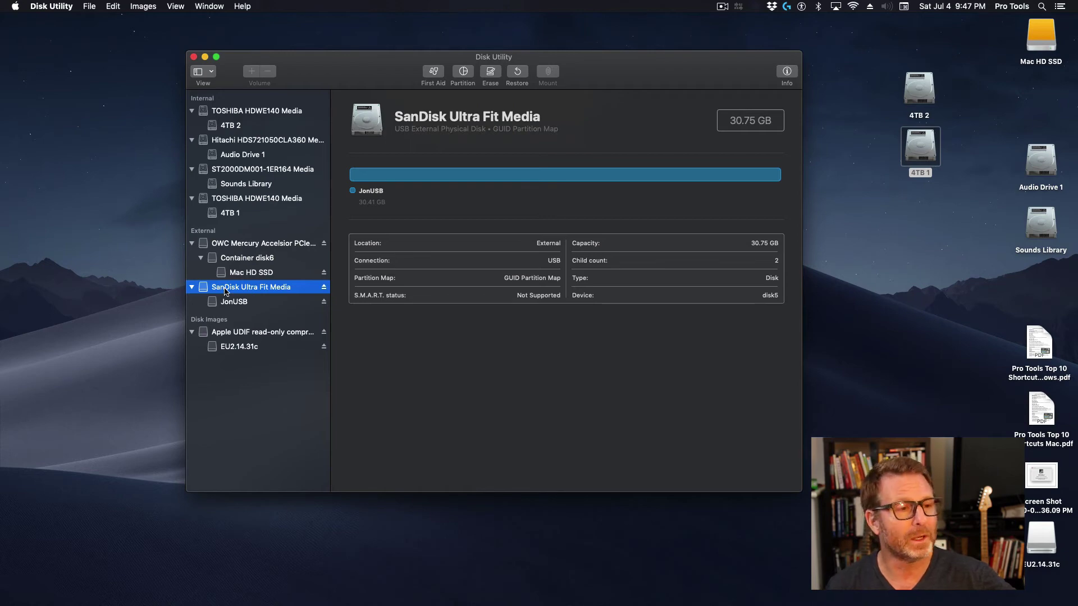
Reopen Erase for the SanDisk drive as Untitled, keeping Mac OS Extended (Journaled) and GUID Partition Map.
click(490, 72)
double_click(440, 163)
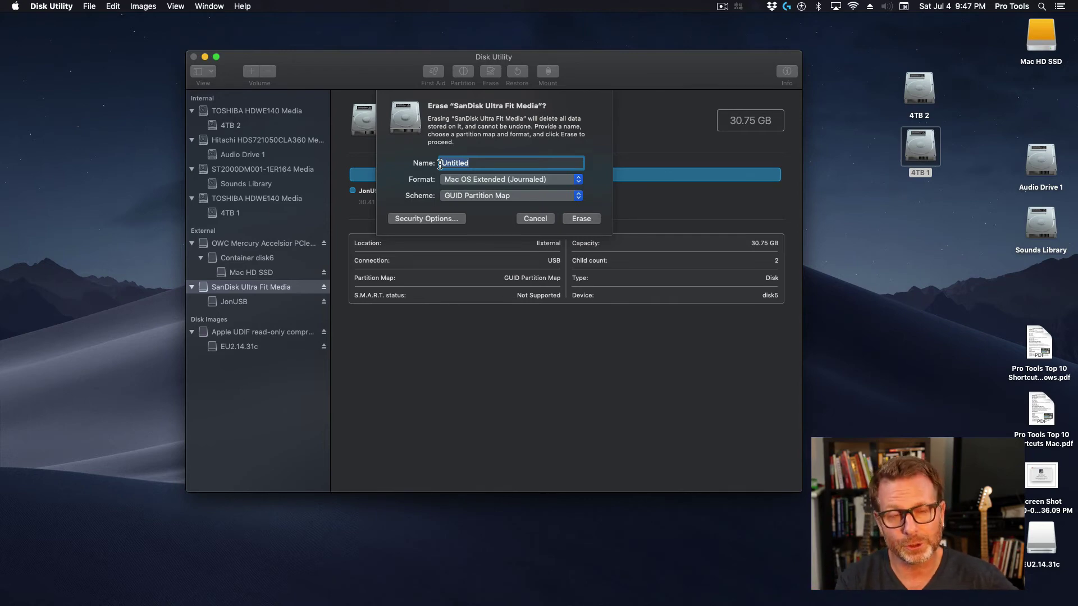
click(454, 180)
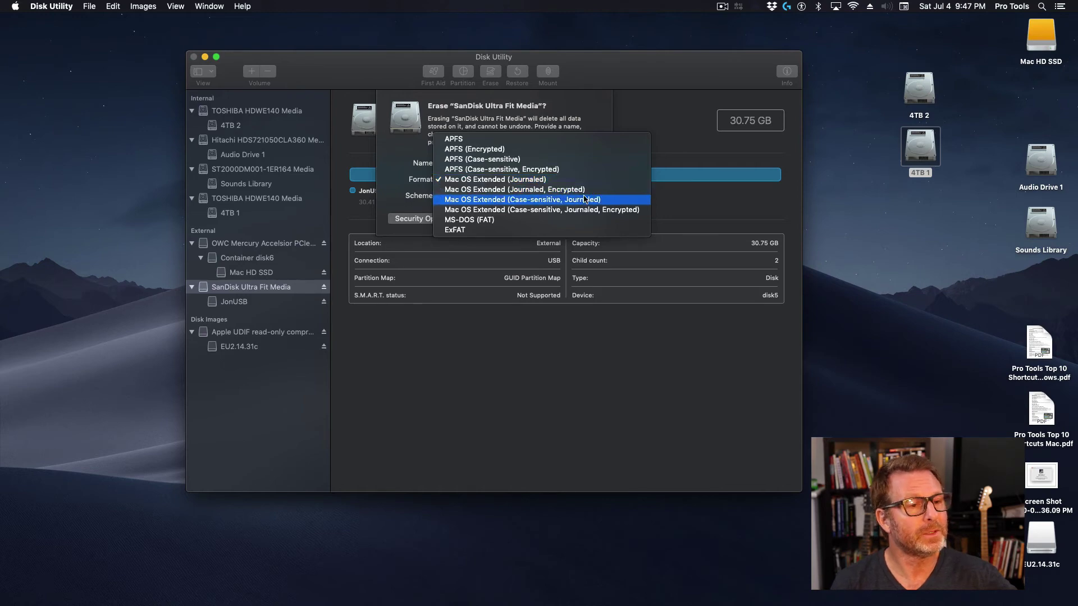
click(563, 179)
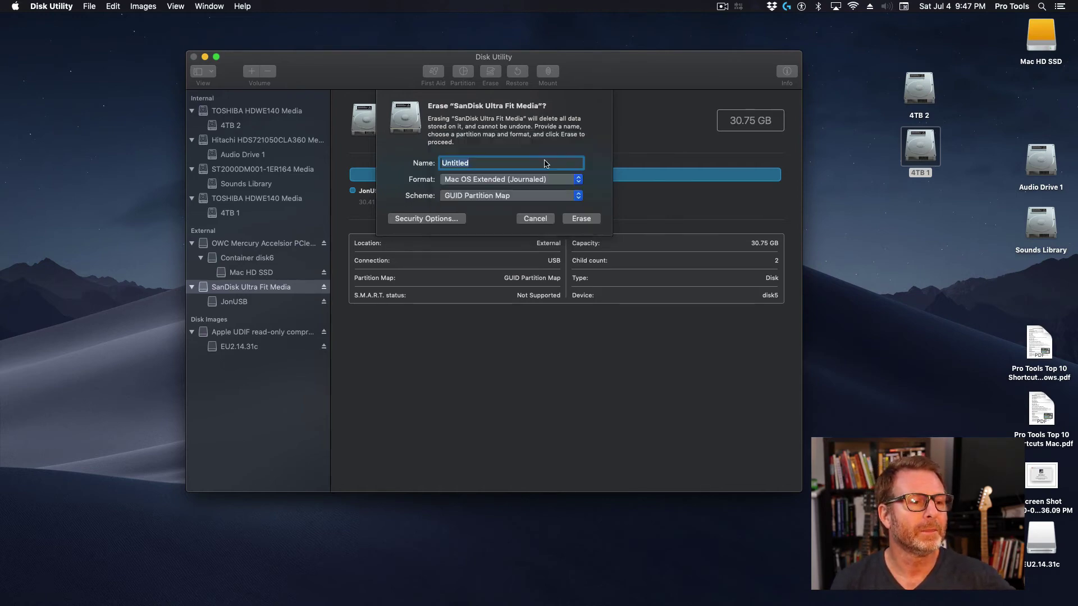
click(489, 198)
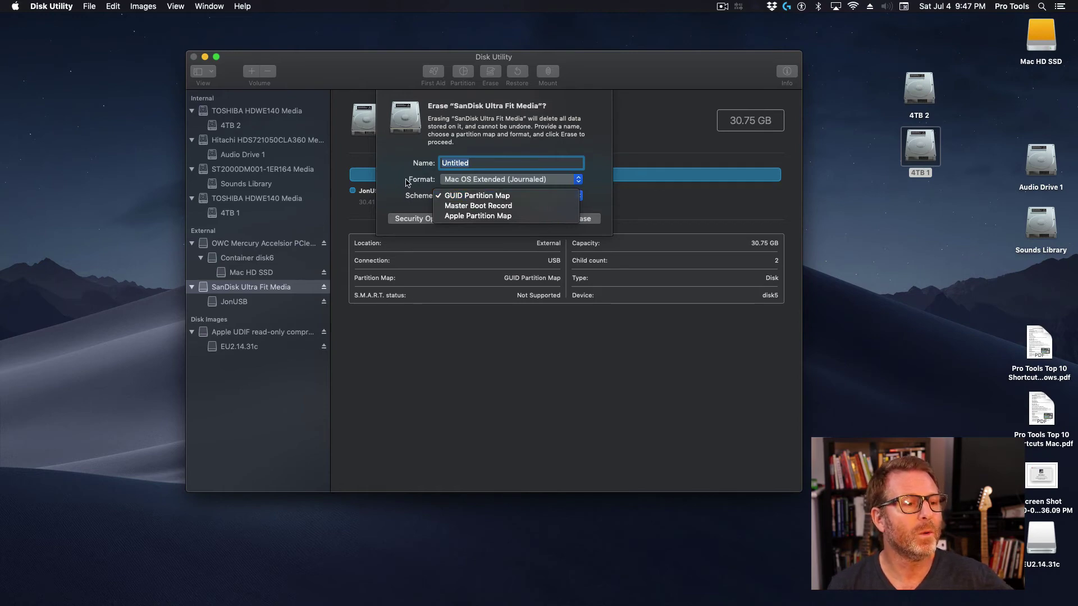
click(386, 164)
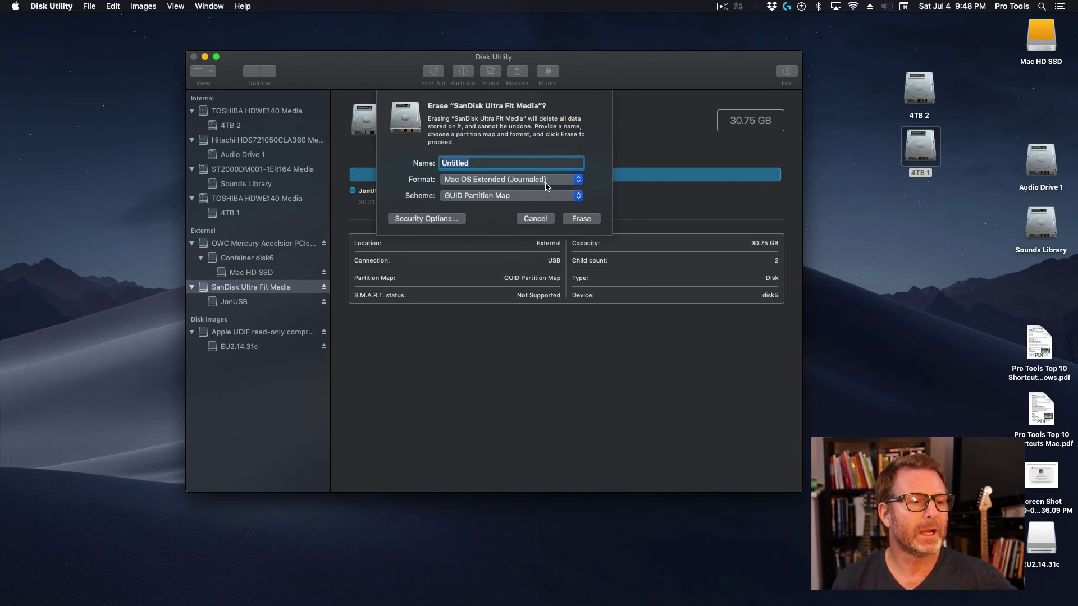
Cancel the SanDisk erase, leaving JonUSB intact, and reposition the Disk Utility window.
click(532, 220)
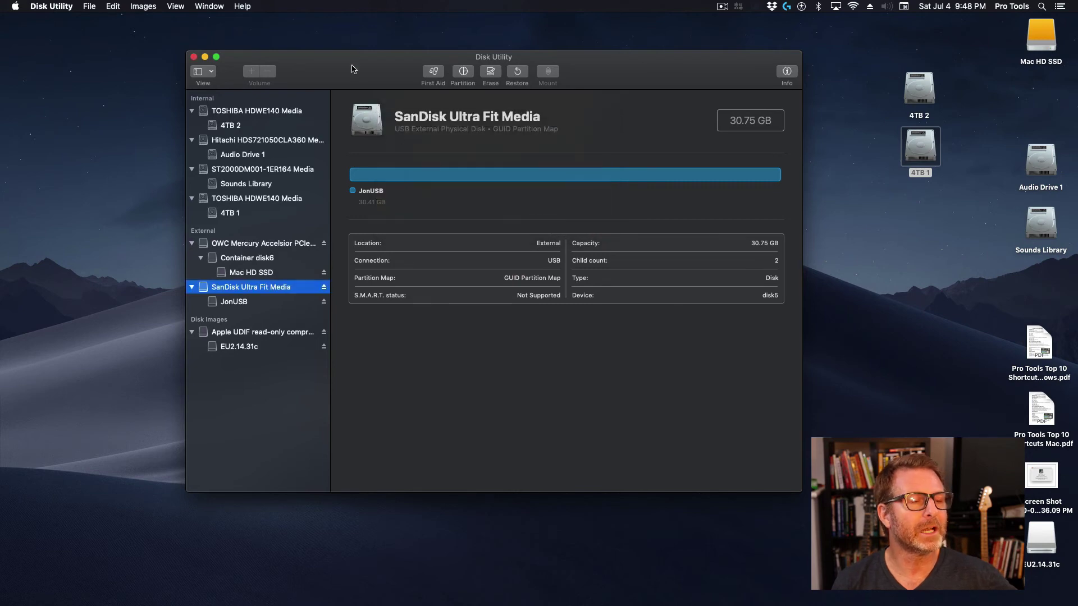
drag(353, 68, 303, 122)
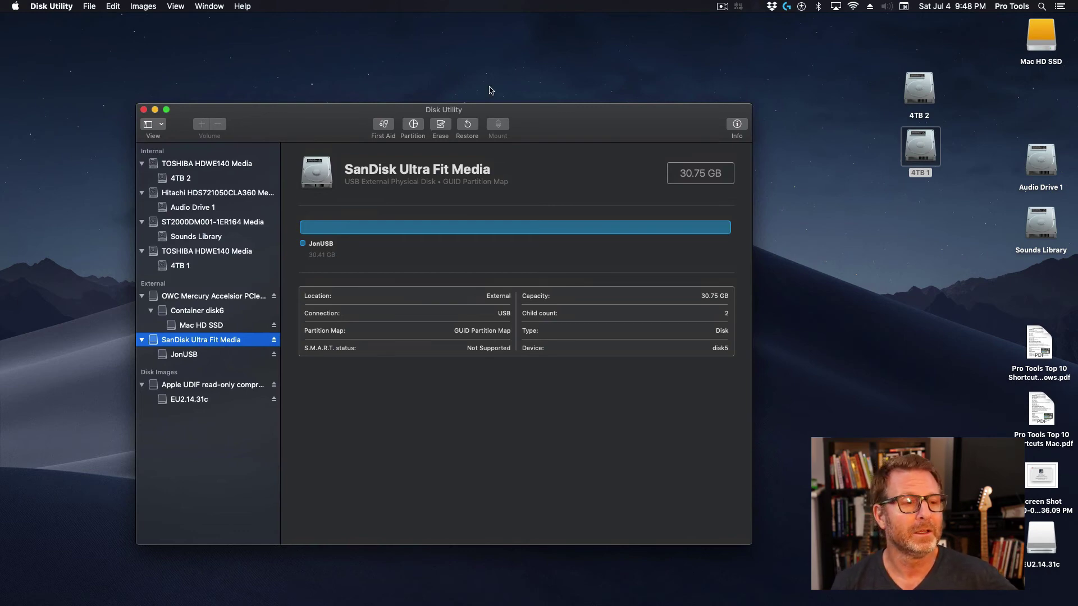
drag(581, 123, 590, 114)
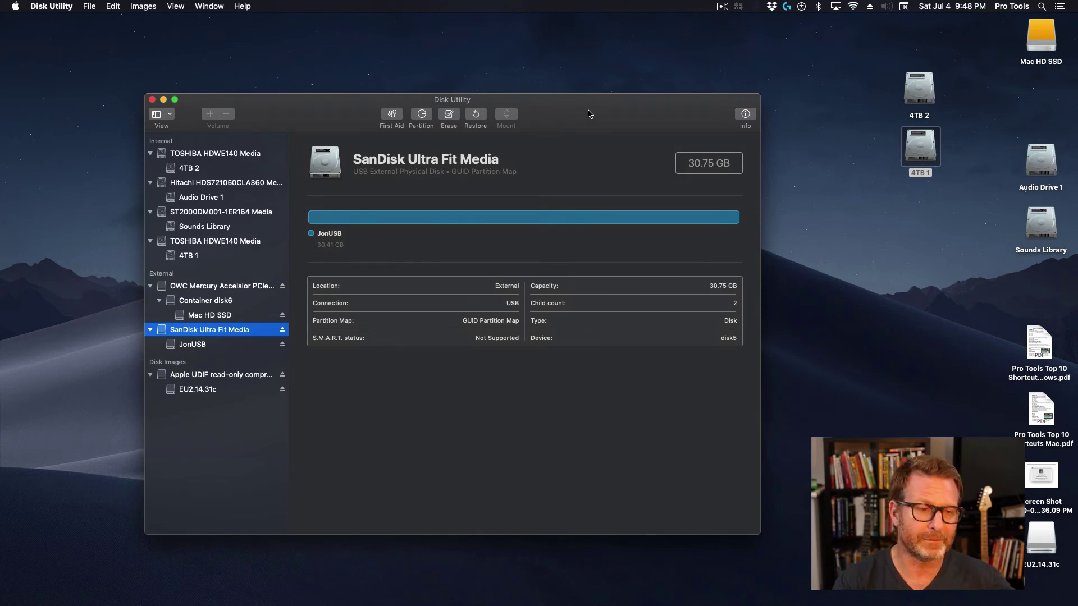
drag(589, 114, 630, 107)
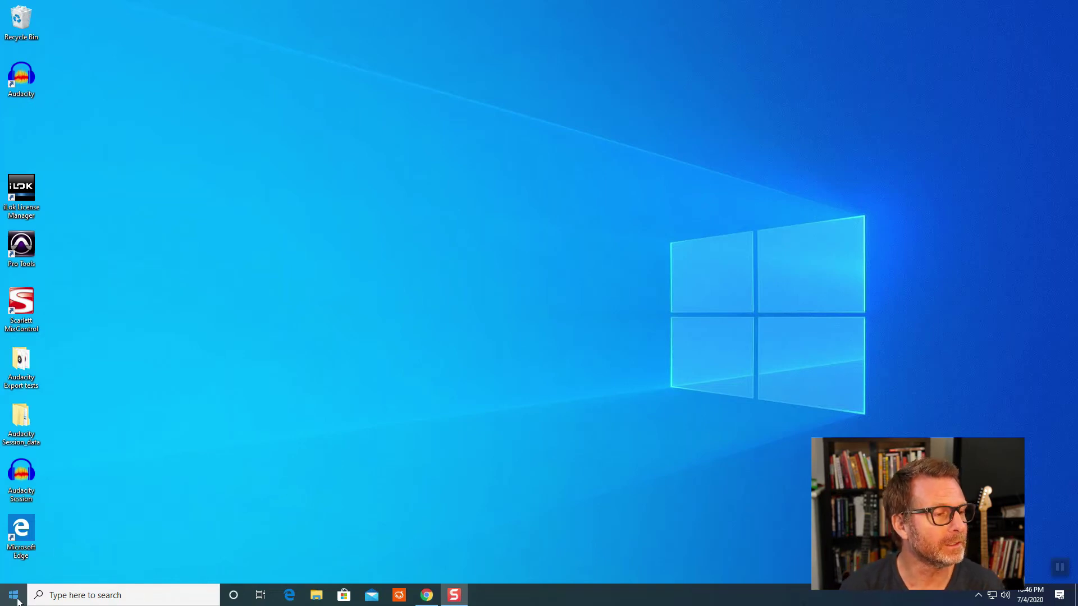
Open Windows Disk Management and bring up actions for the 1953.13 GB exFAT (D:) partition on Disk 1.
right_click(13, 595)
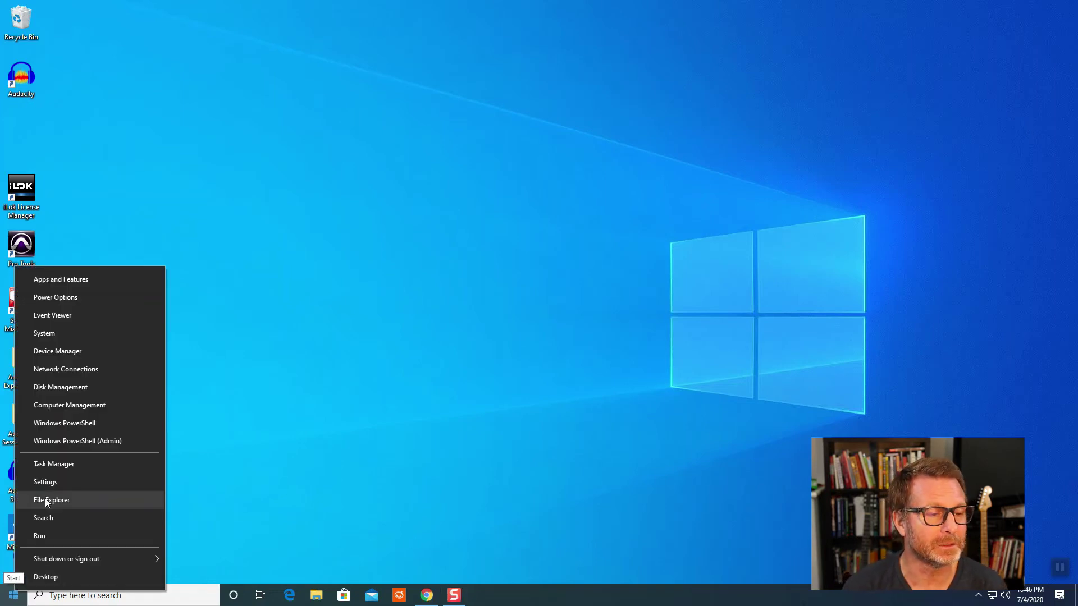
click(39, 386)
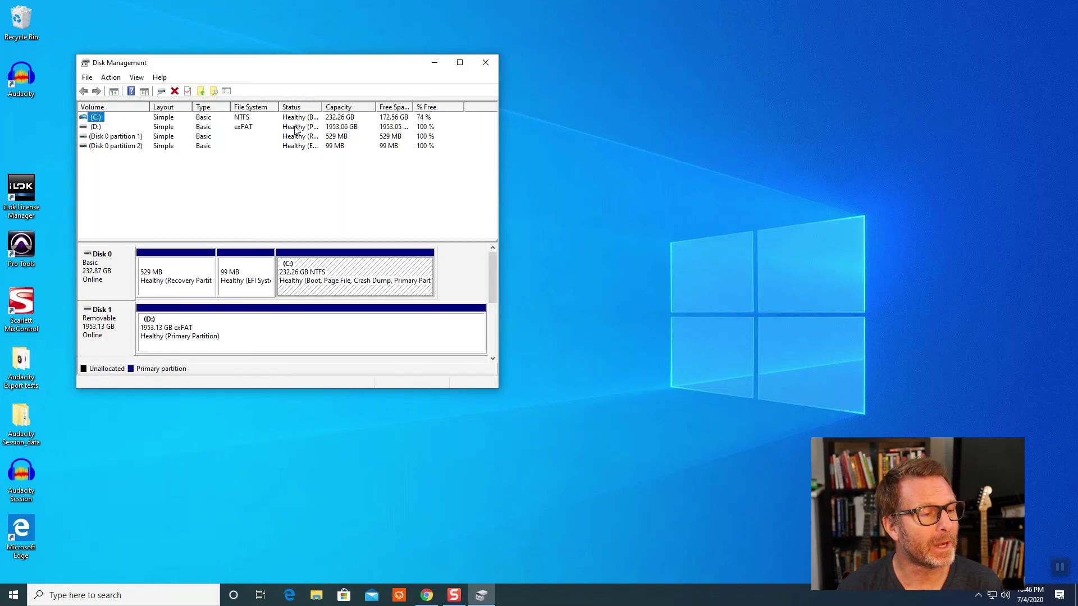
click(225, 336)
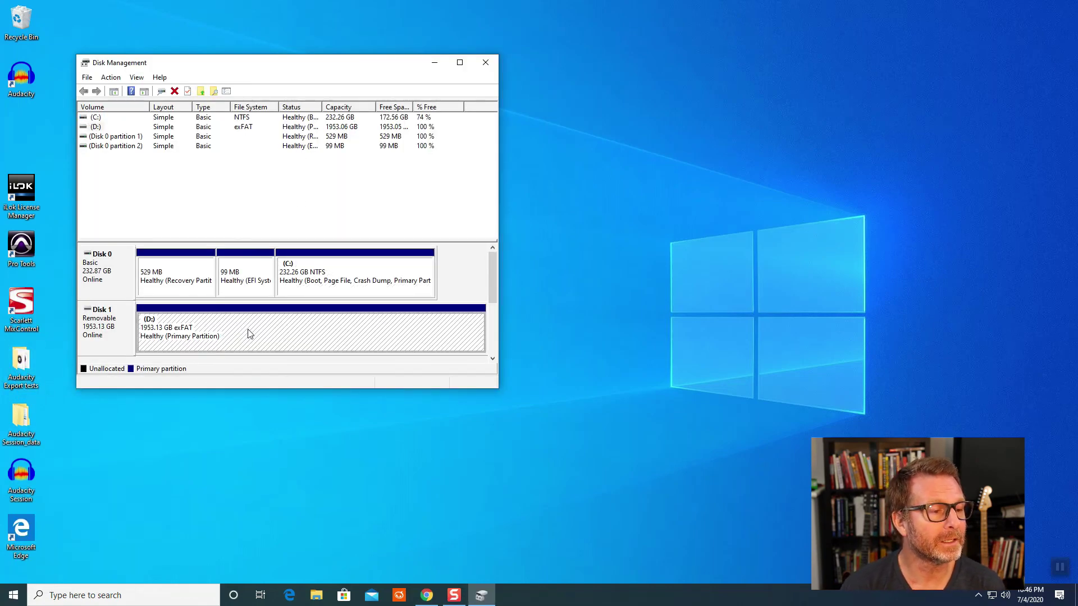
right_click(249, 334)
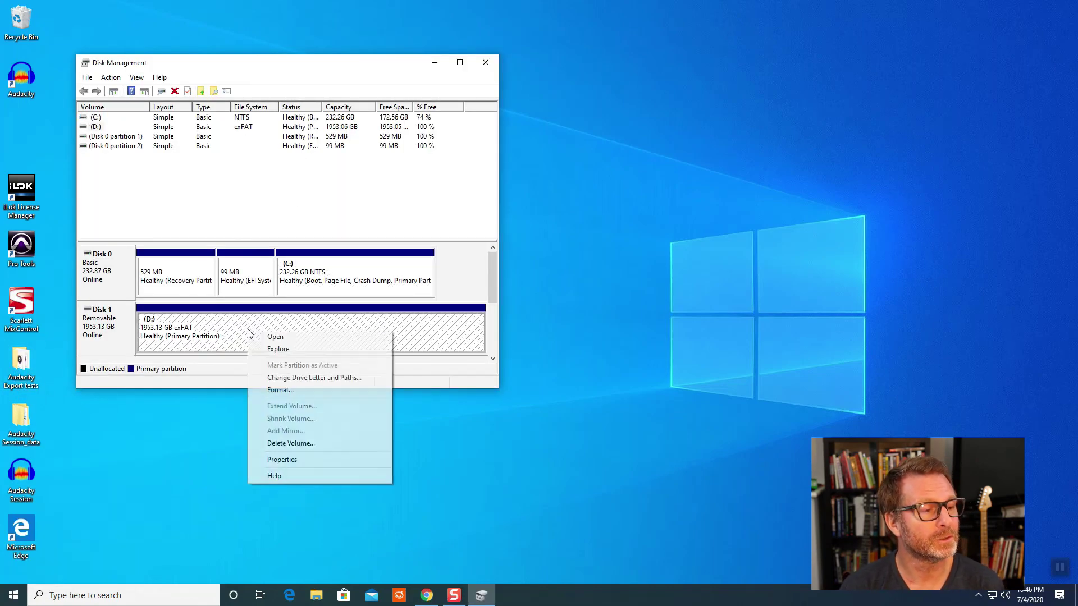
Format D: with volume label 'Audio Drive' and the NTFS file system.
click(296, 395)
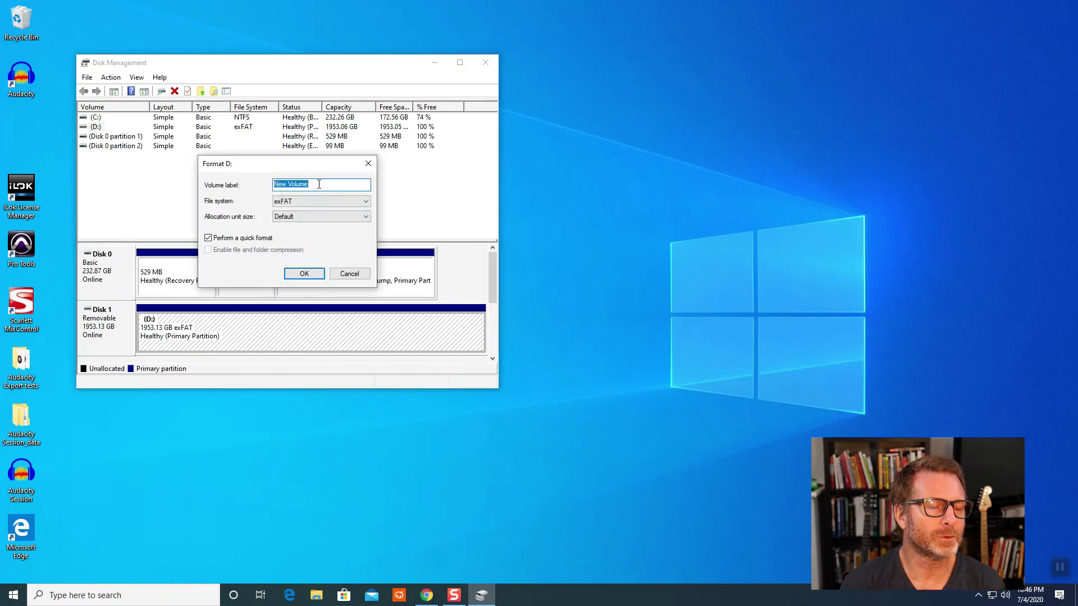
text(A)
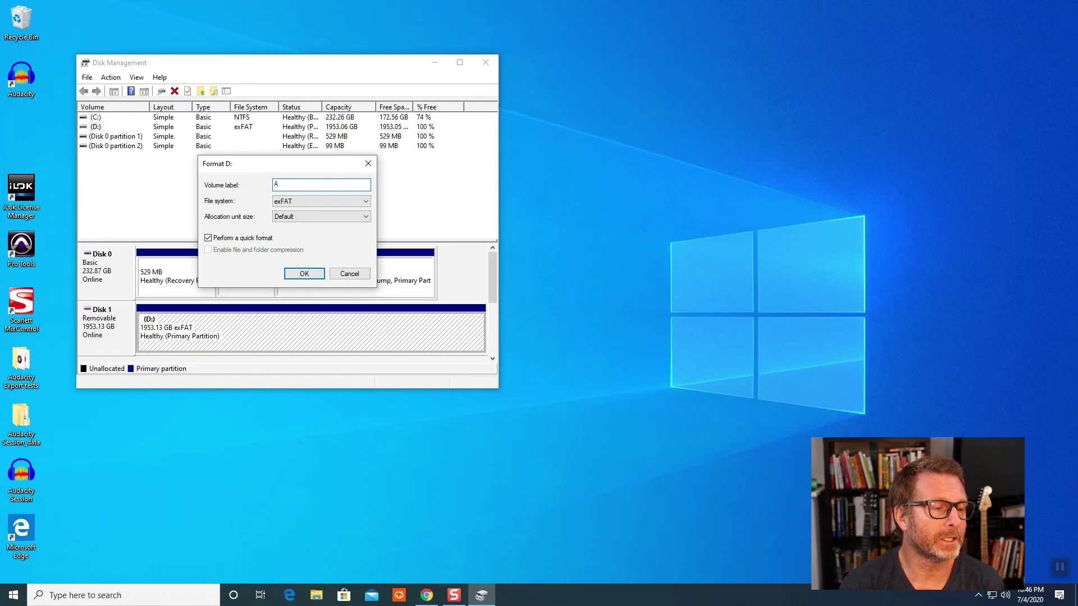
text(udio)
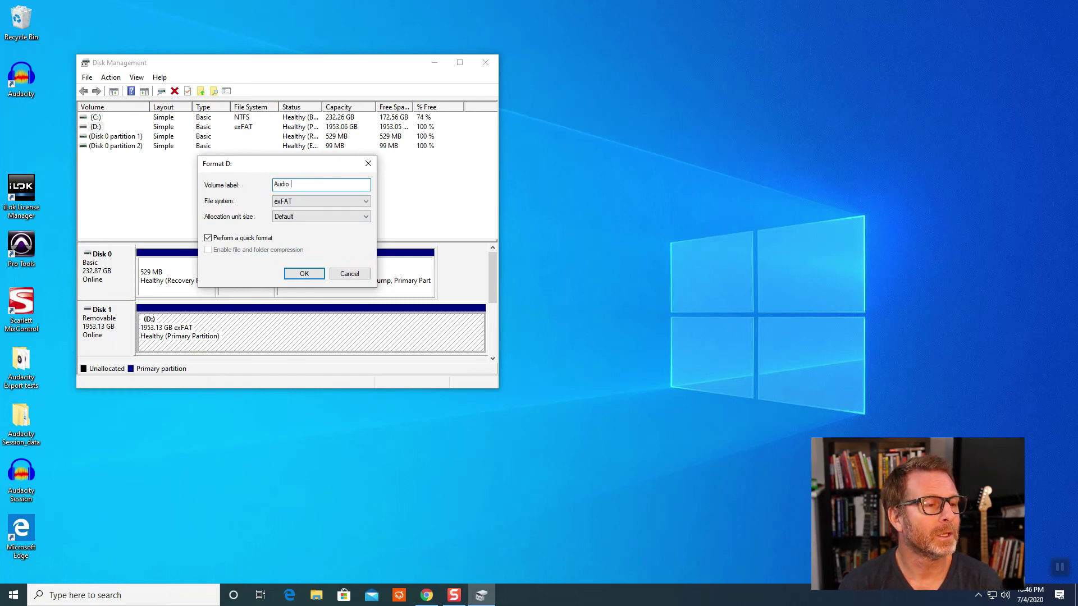
text( Dri)
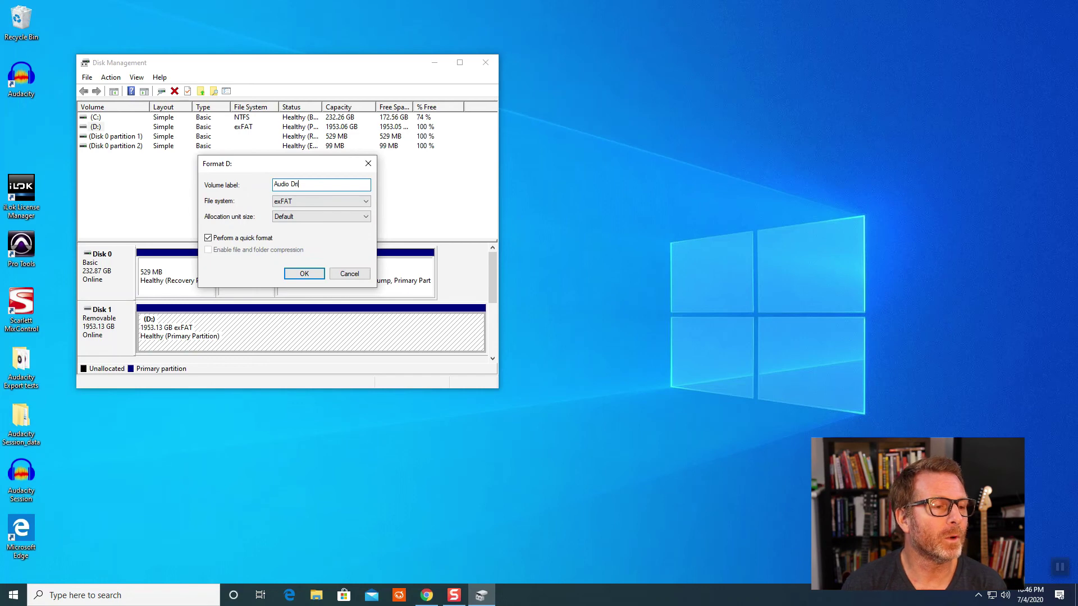
text(ve)
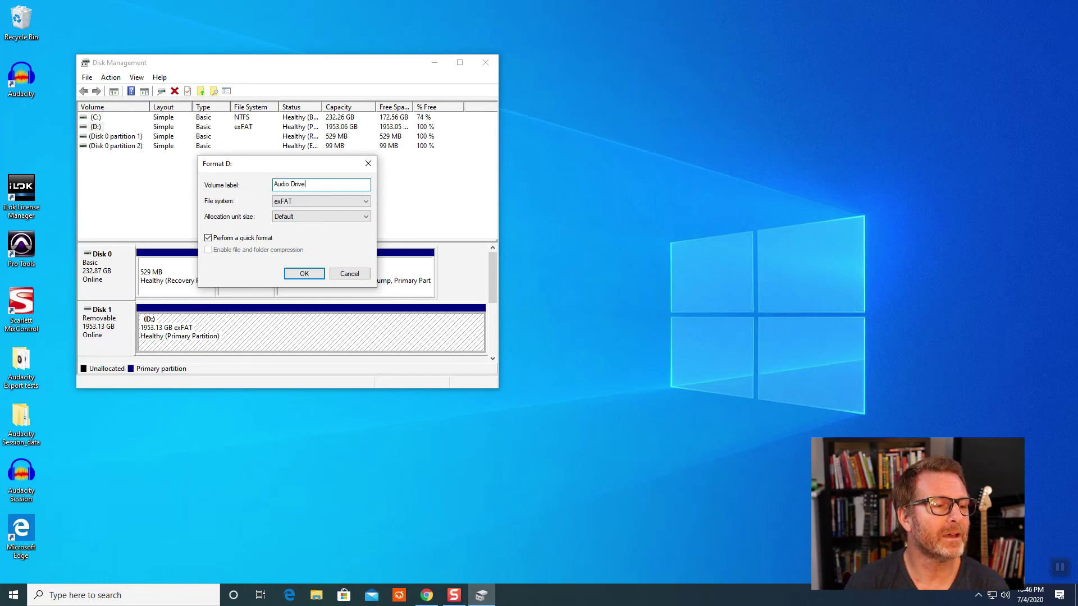
click(345, 202)
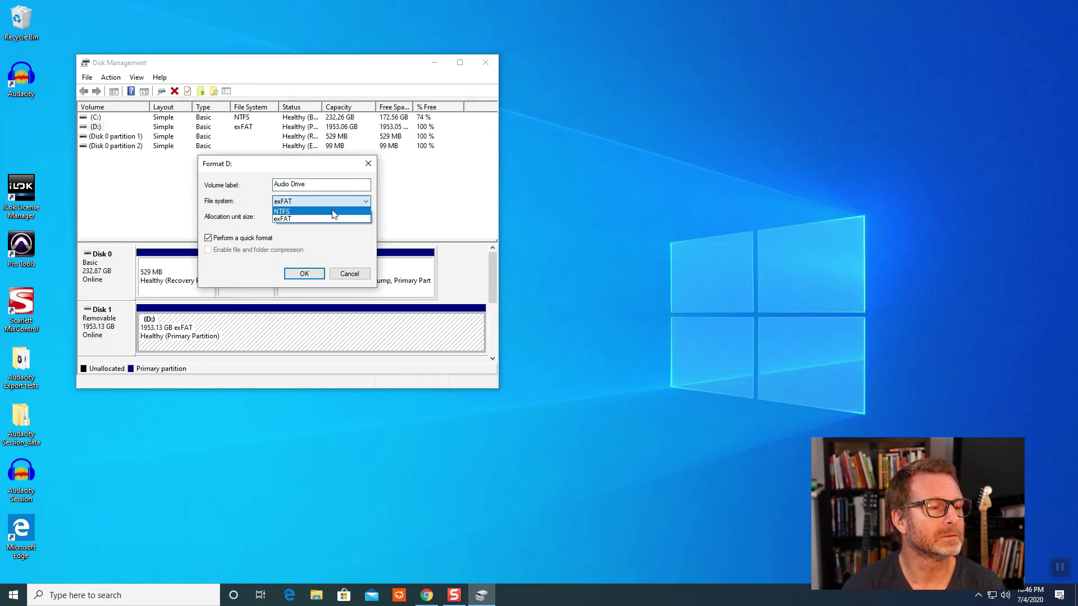
click(298, 212)
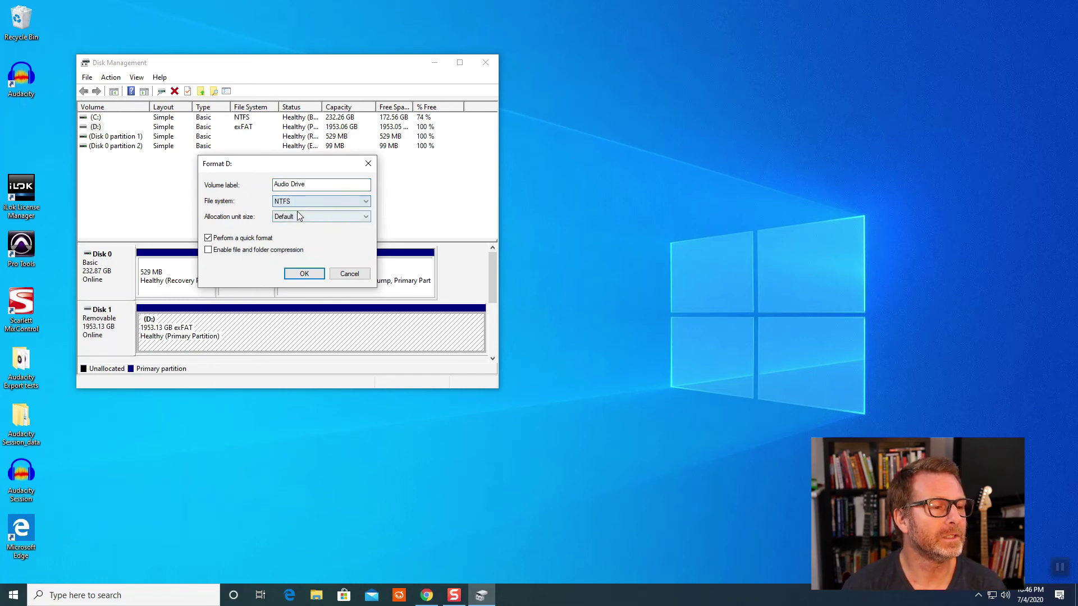
click(305, 276)
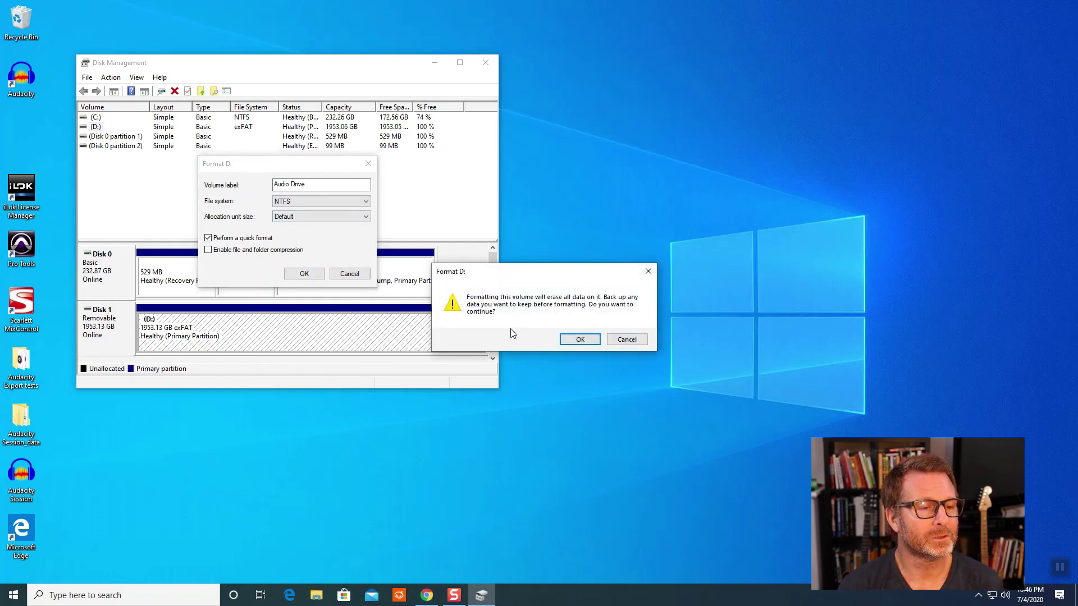
Confirm the data-erase warning, force the format of the in-use D: drive, then close Disk Management.
click(581, 340)
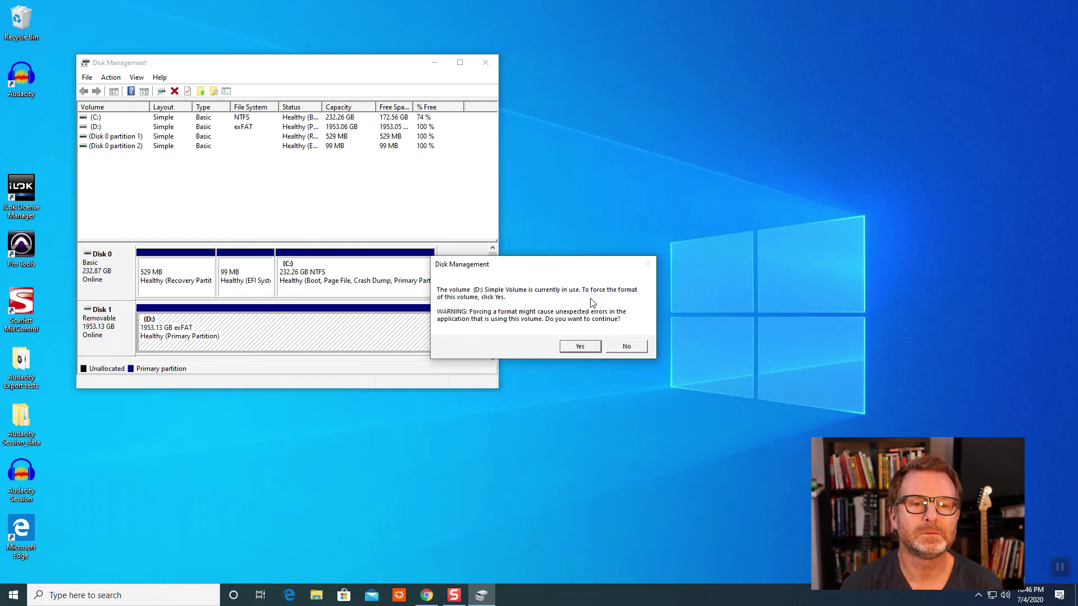
click(580, 347)
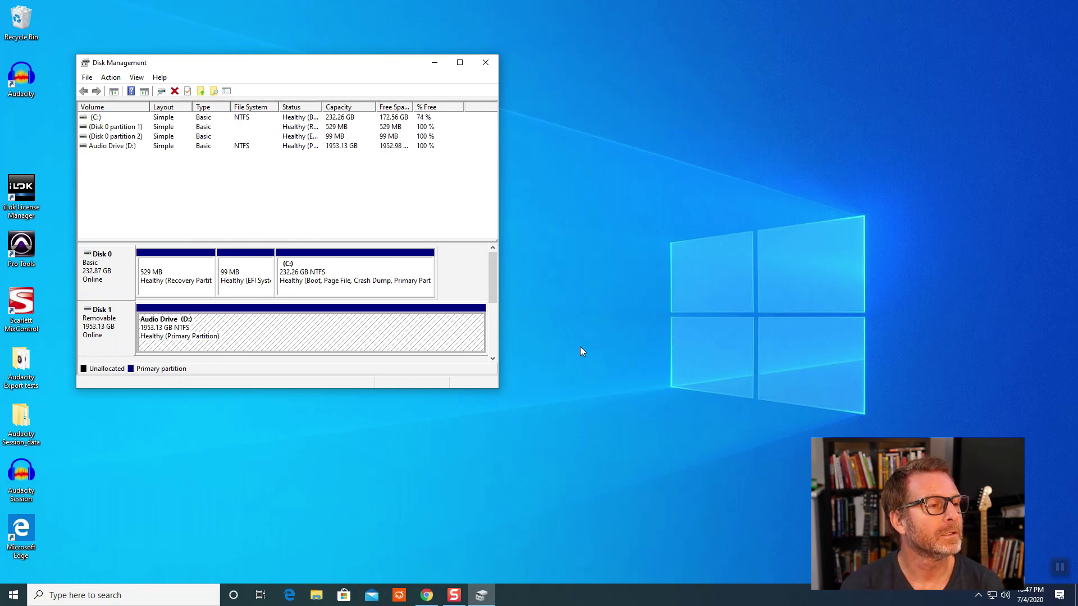
click(484, 63)
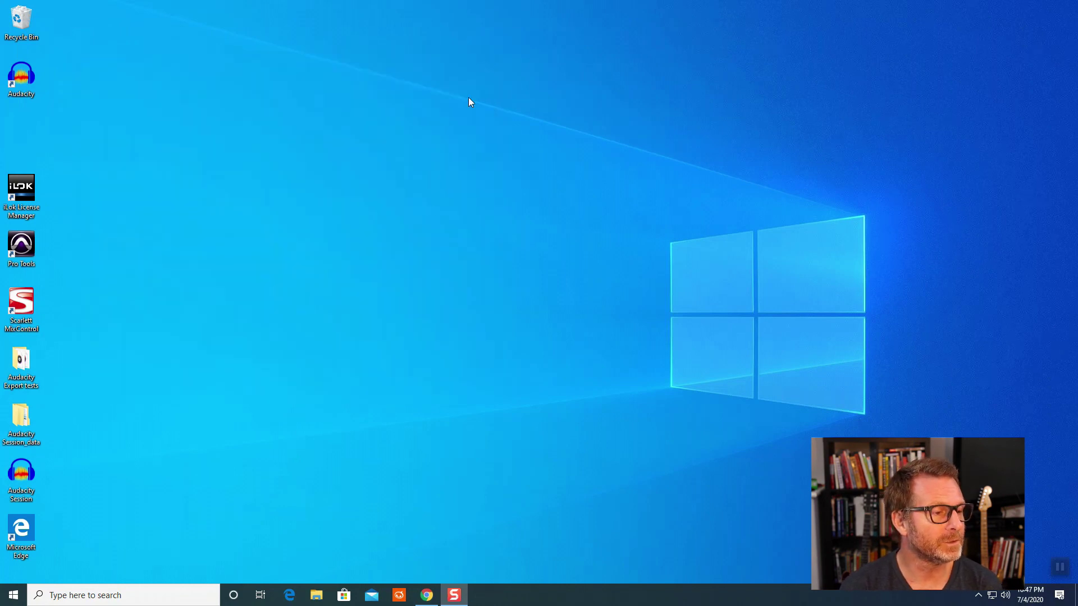
Search 'pc' from the Start menu to bring up This PC.
click(21, 600)
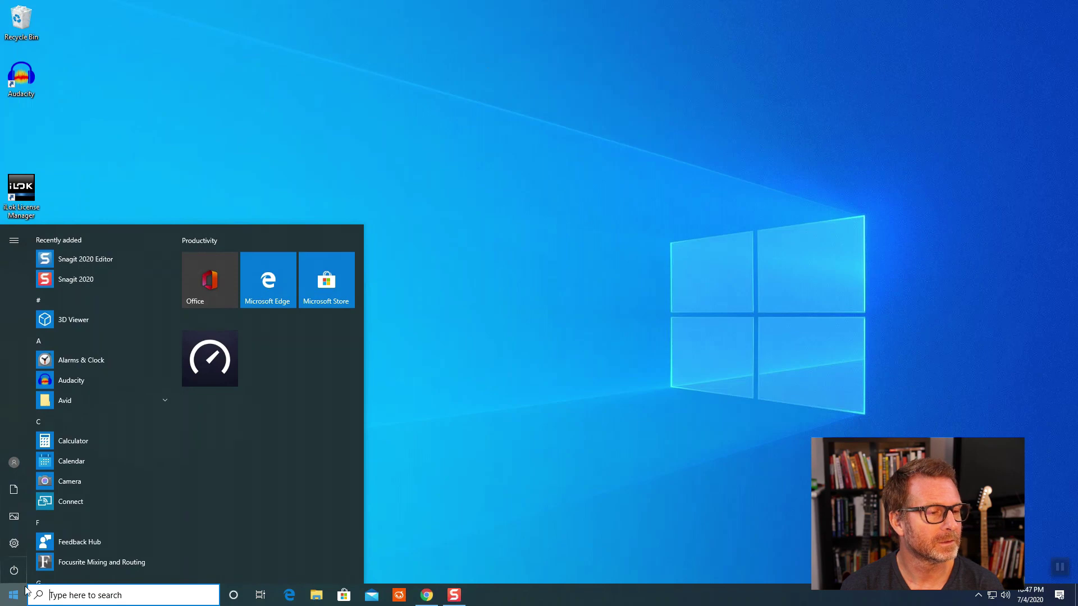
text(pc)
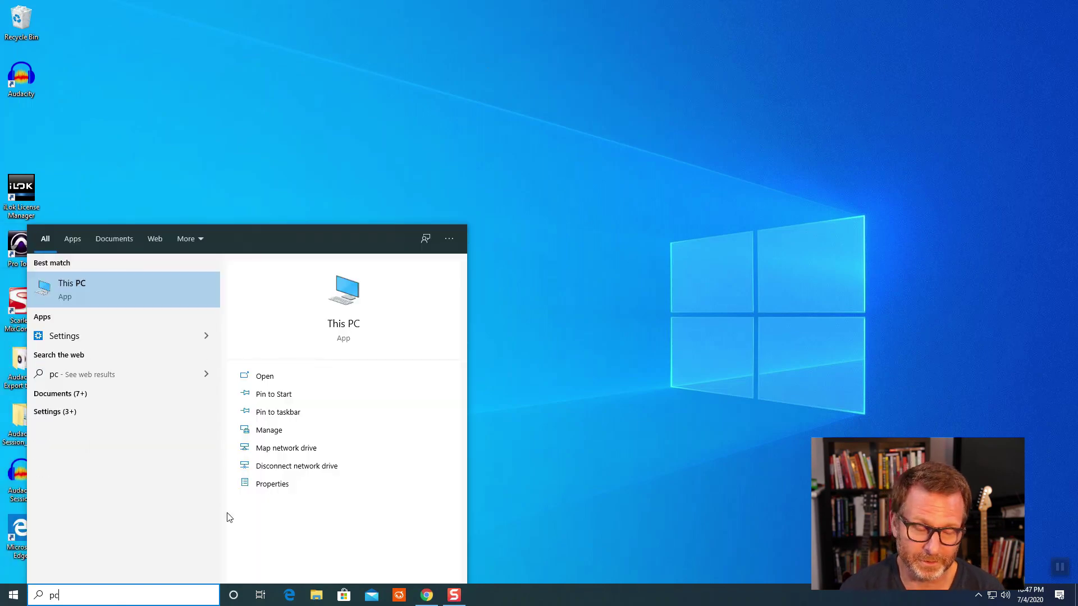
click(68, 292)
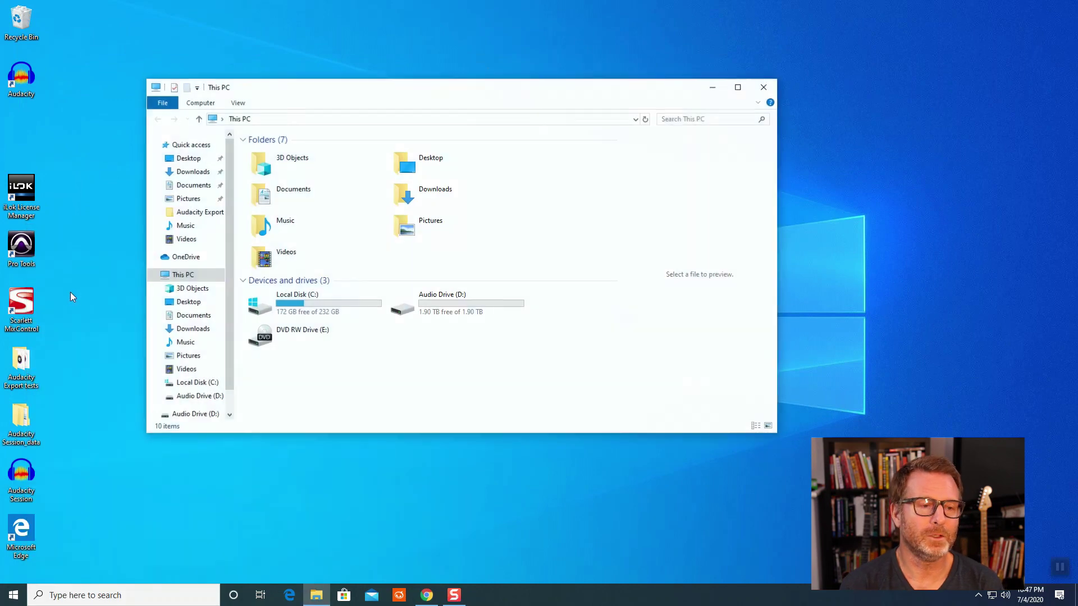
Check that Audio Drive (D:) is empty, then view its Properties: NTFS, 1.90 TB free.
double_click(430, 306)
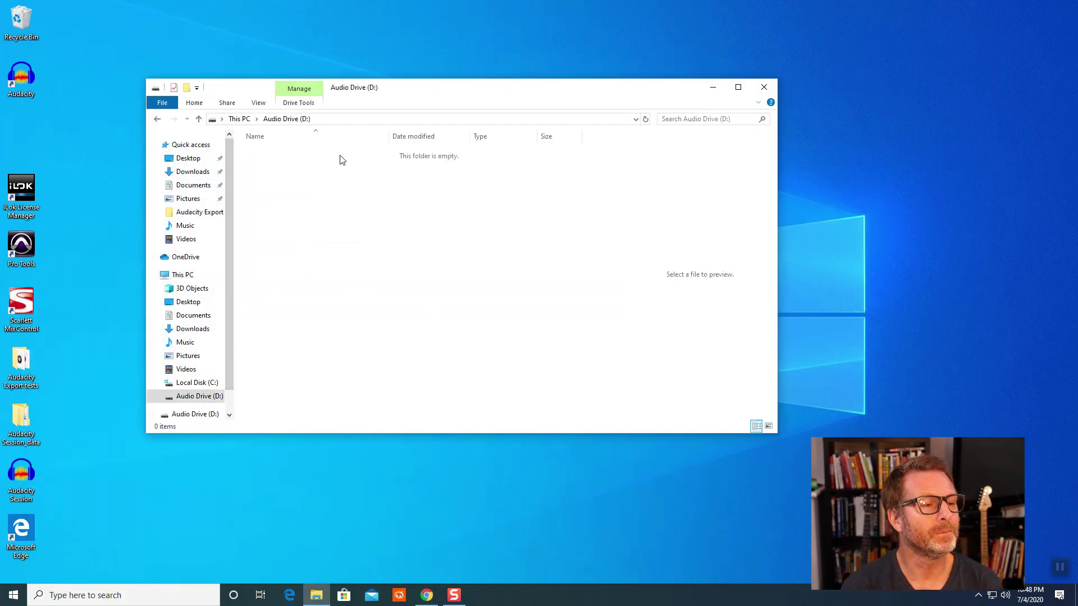
click(158, 119)
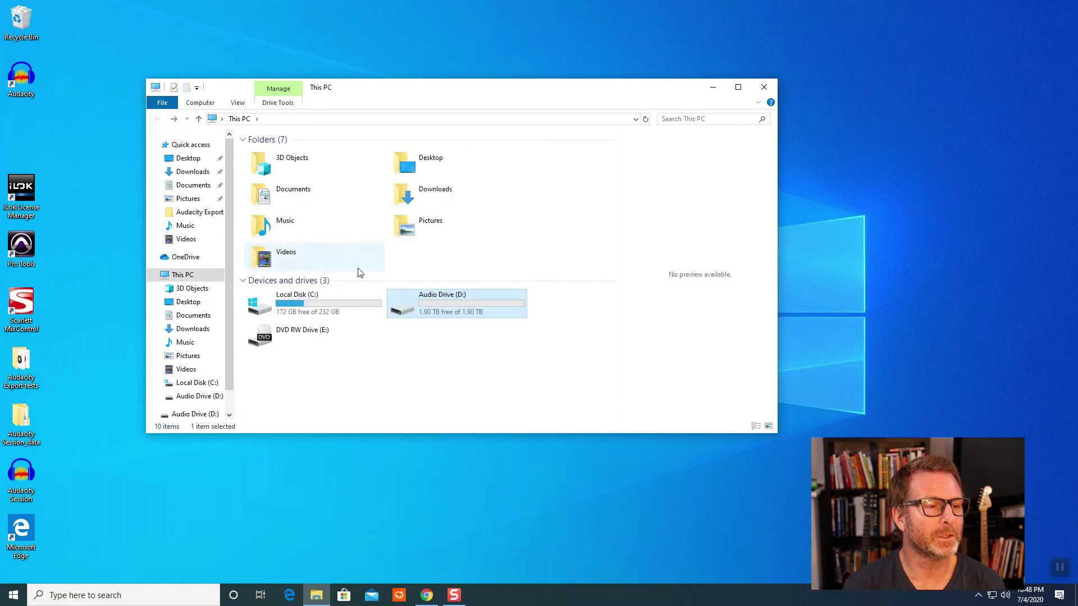
right_click(423, 303)
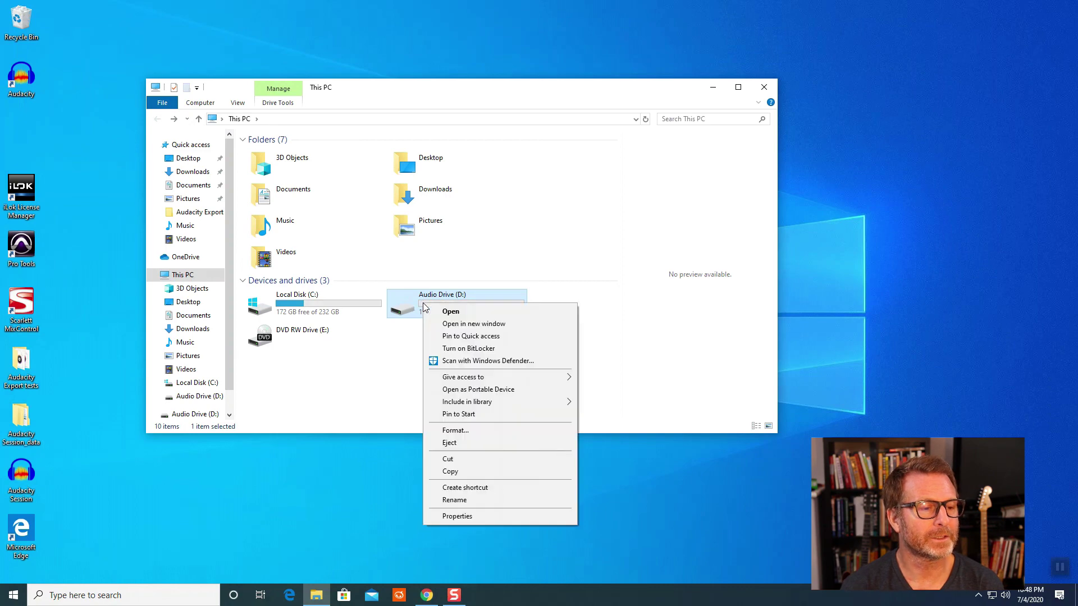
click(456, 515)
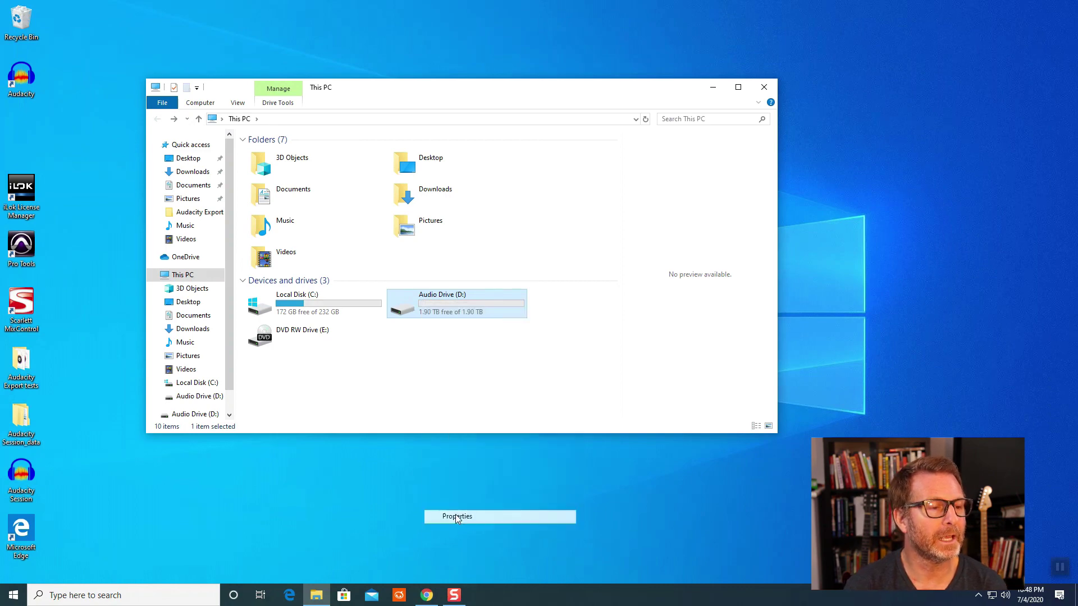
drag(531, 306, 464, 205)
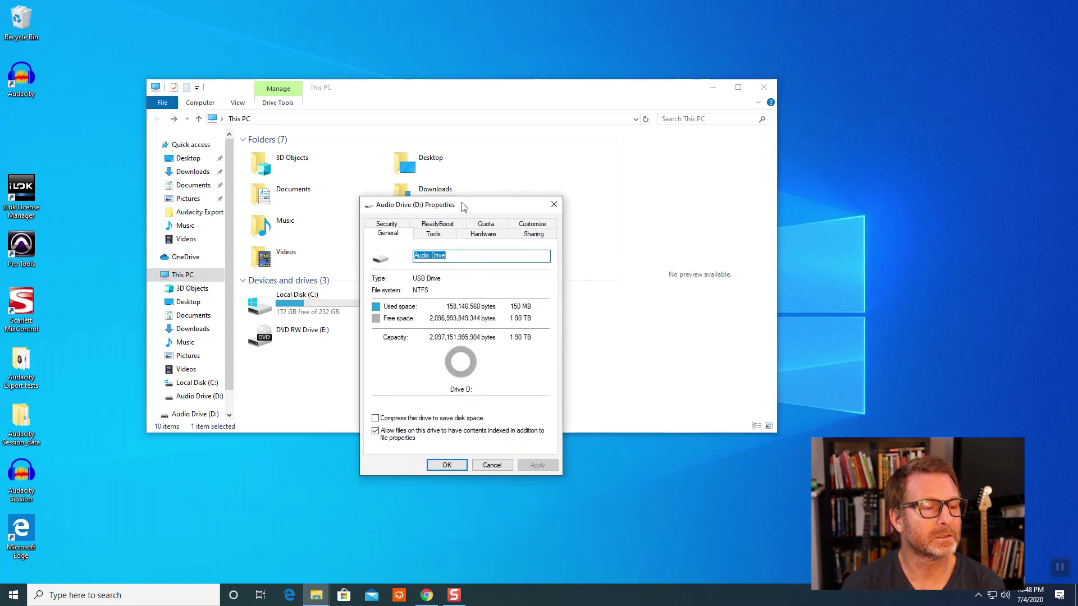